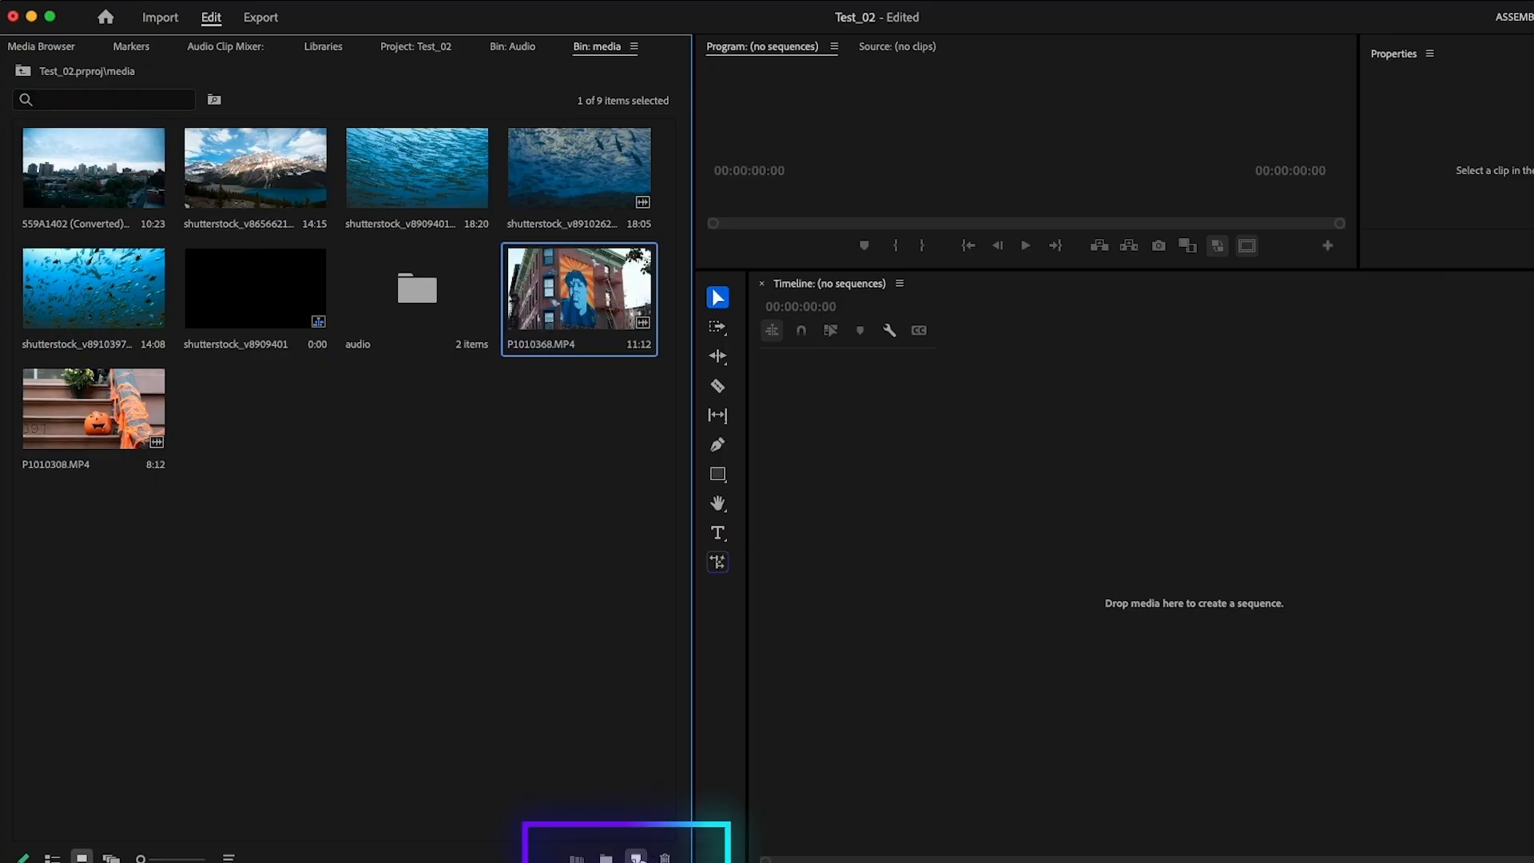
# Step: Create a new sequence from the P1010368.MP4 clip and rename the sequence as sequence_01
pyautogui.moveTo(637, 858); pyautogui.dragTo(637, 857)
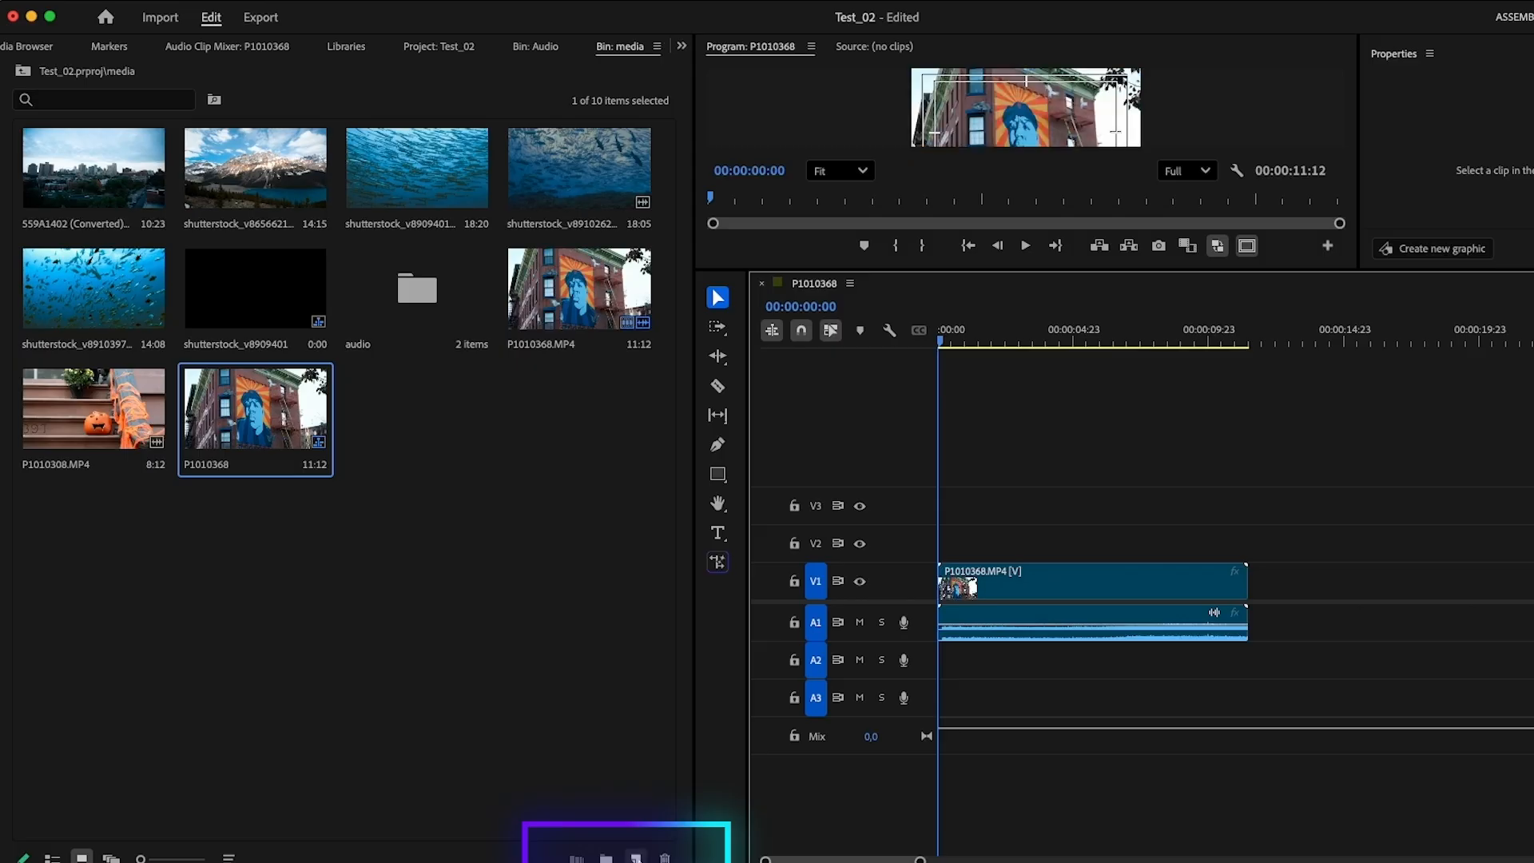
pyautogui.click(222, 468)
pyautogui.write('se')
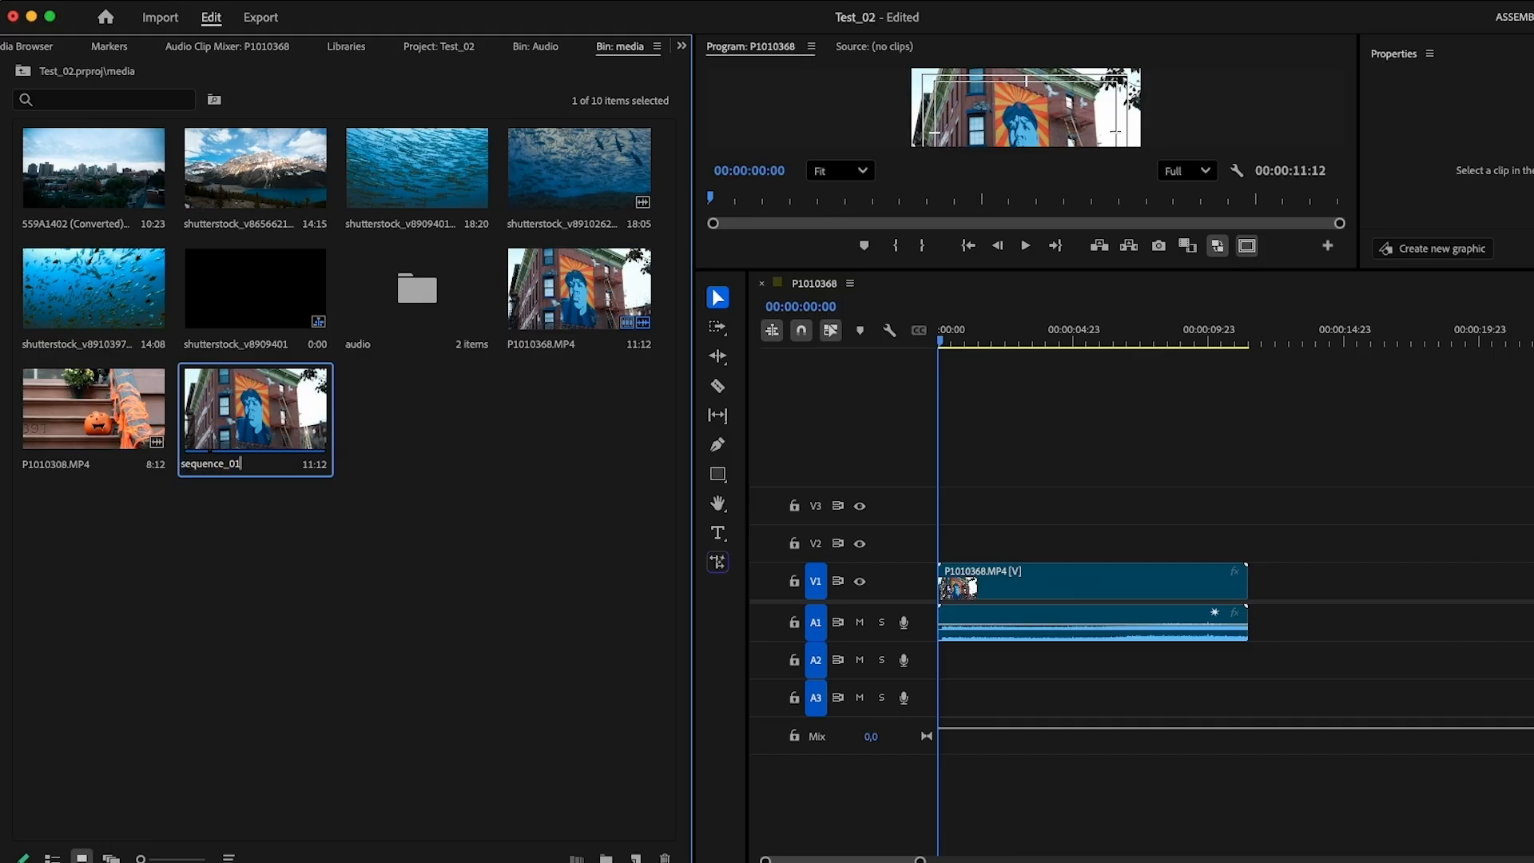
pyautogui.write('quence_01')
pyautogui.click(263, 520)
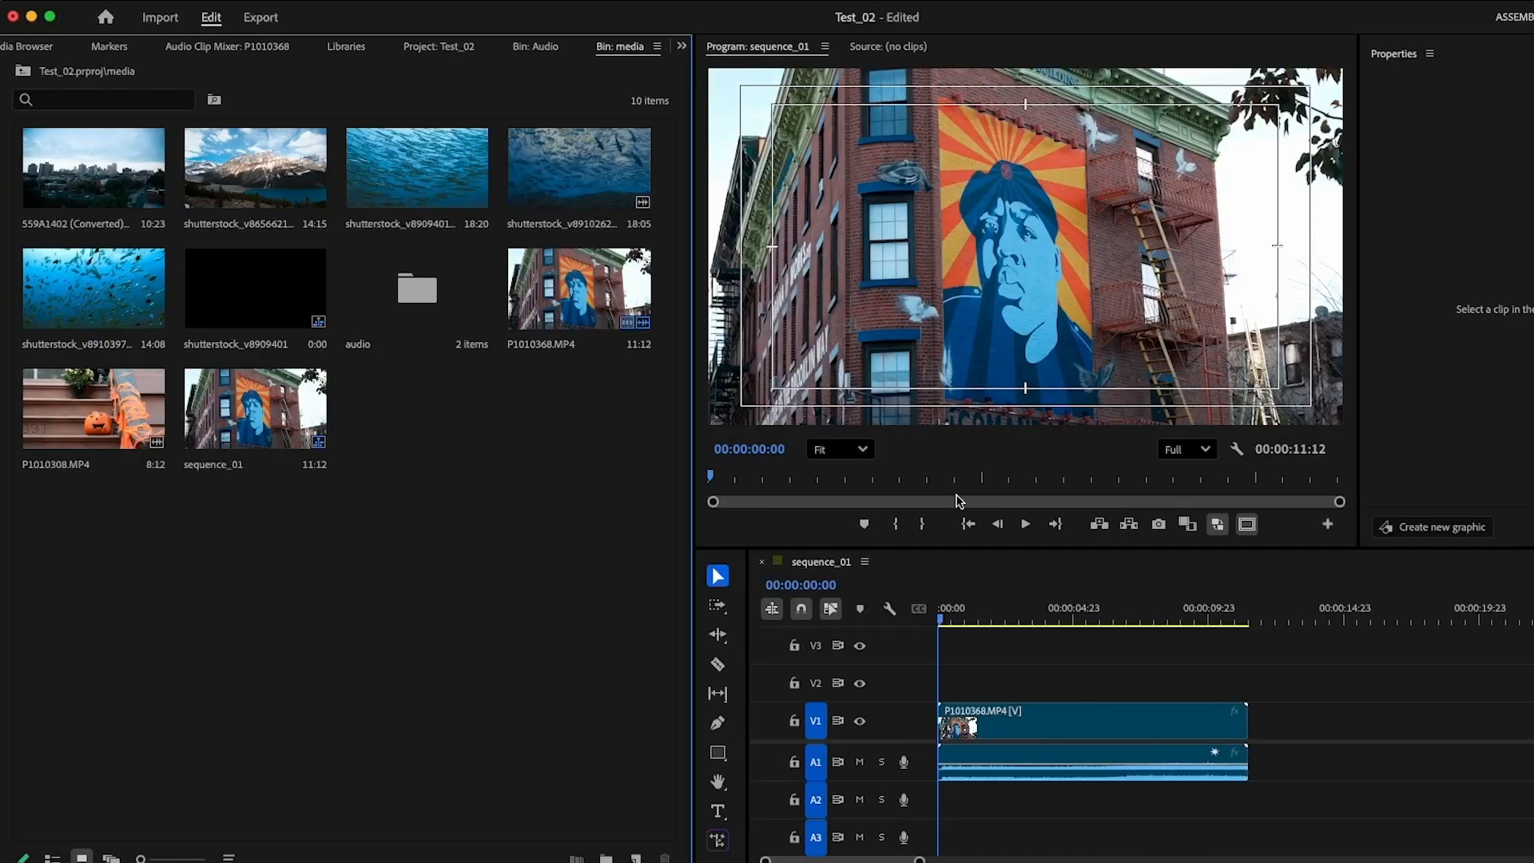
# Step: Enlarge the timeline area in height and width, and select the P1010368.MP4 clip in the sequence
pyautogui.moveTo(949, 548); pyautogui.dragTo(949, 280)
pyautogui.moveTo(698, 278); pyautogui.dragTo(536, 280)
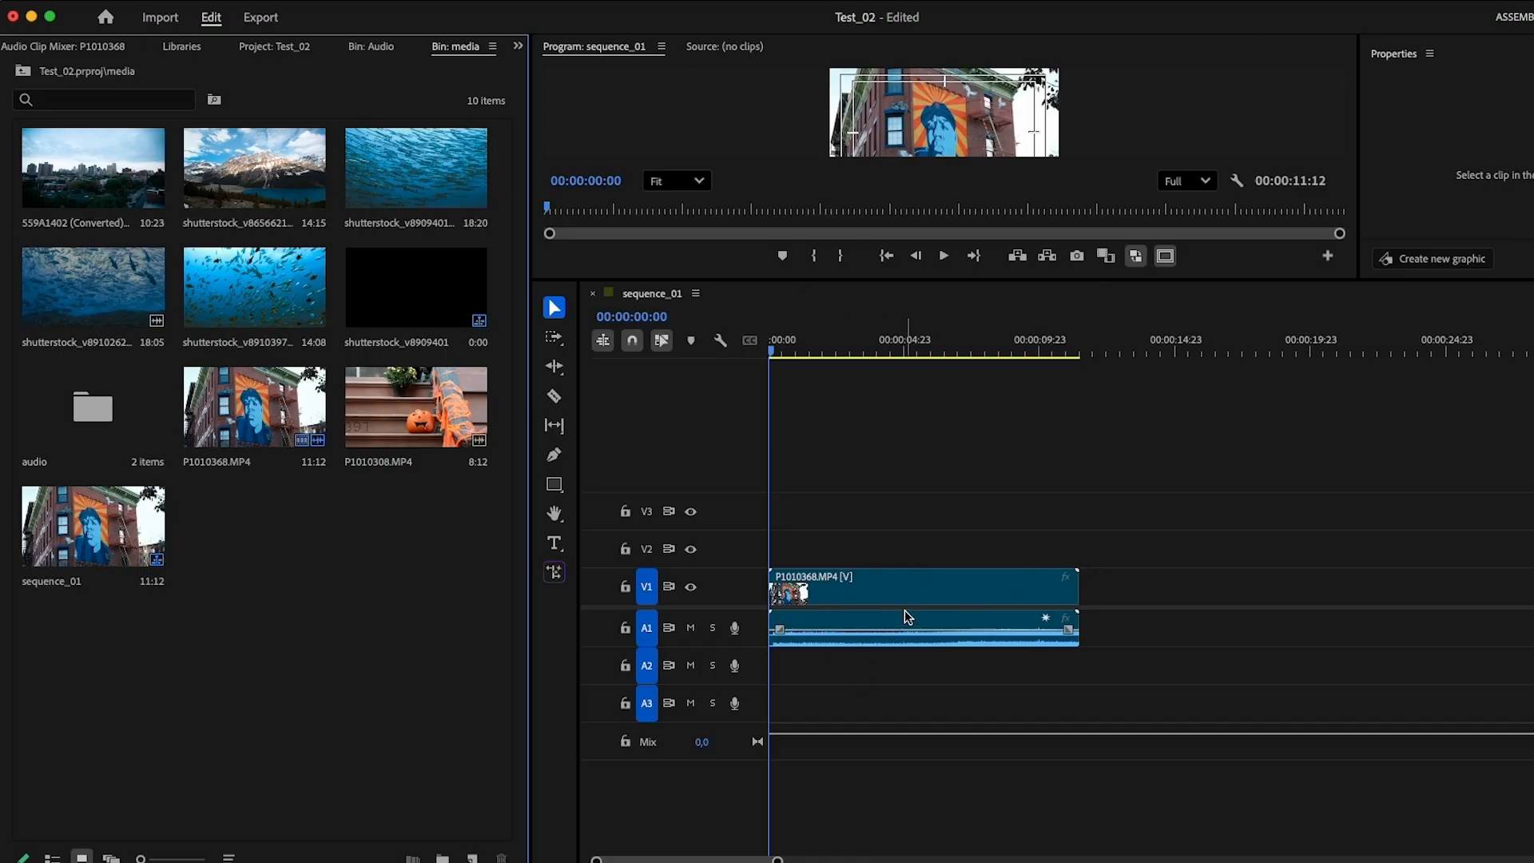
pyautogui.click(787, 593)
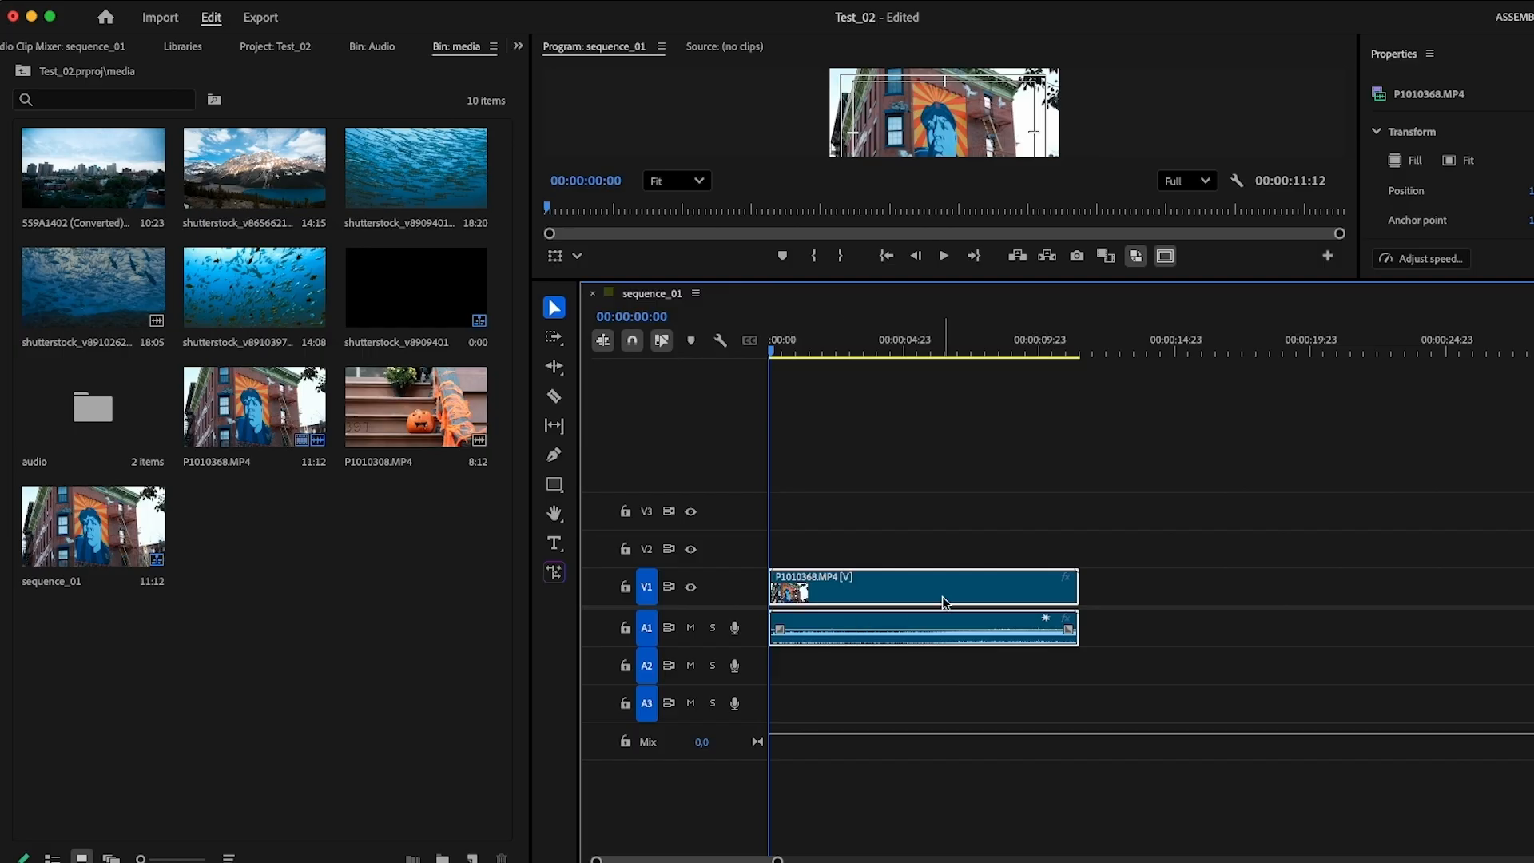
# Step: Add P1010308.MP4 to the sequence directly after the first clip, with its video on V2 and its audio on A2
pyautogui.click(392, 415)
pyautogui.moveTo(393, 414); pyautogui.dragTo(1078, 522)
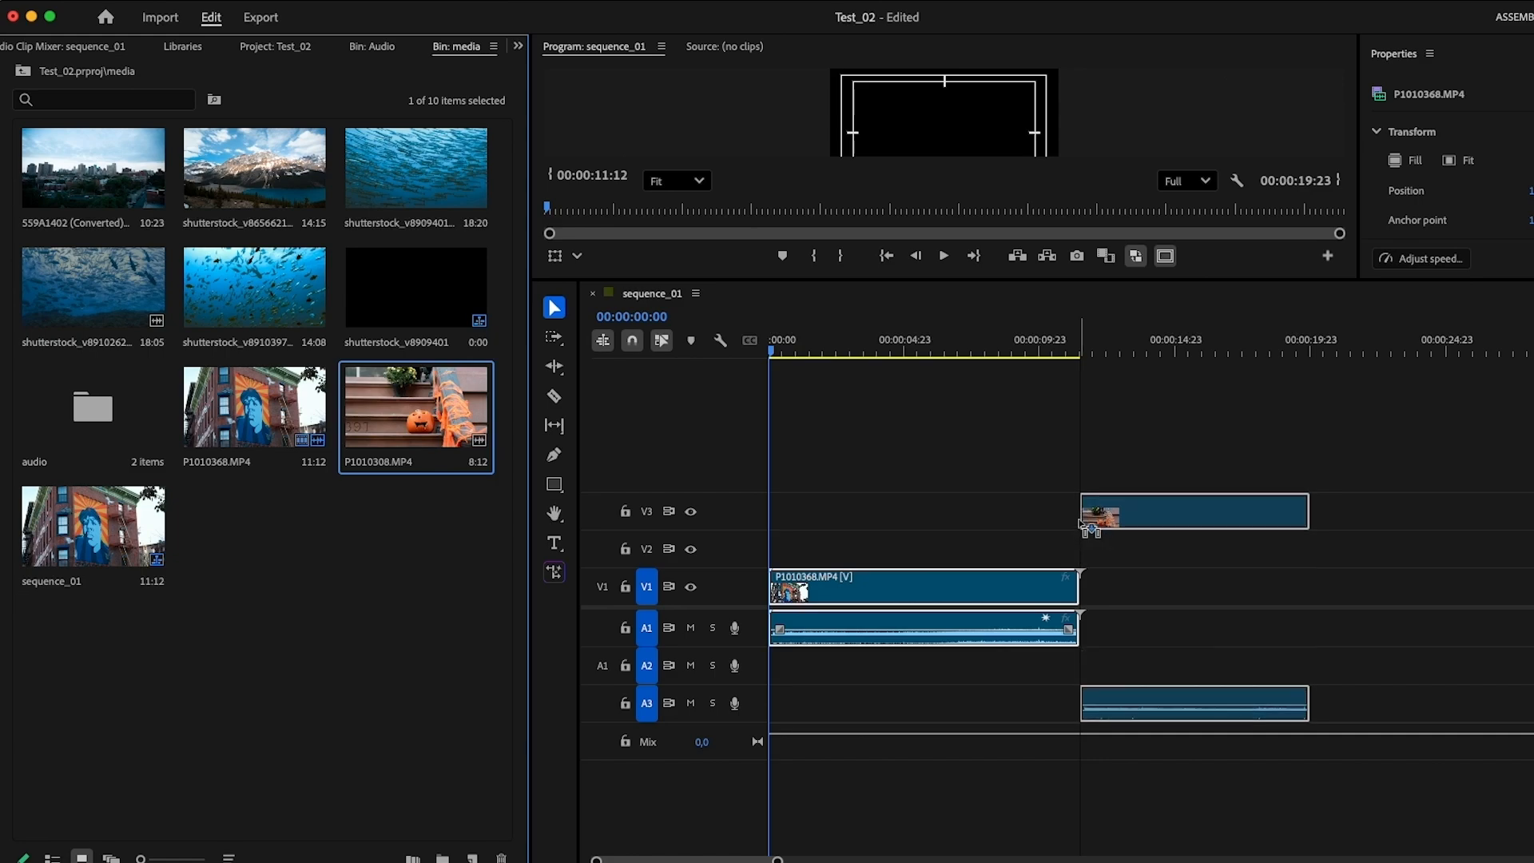
pyautogui.moveTo(1078, 523); pyautogui.dragTo(1079, 547)
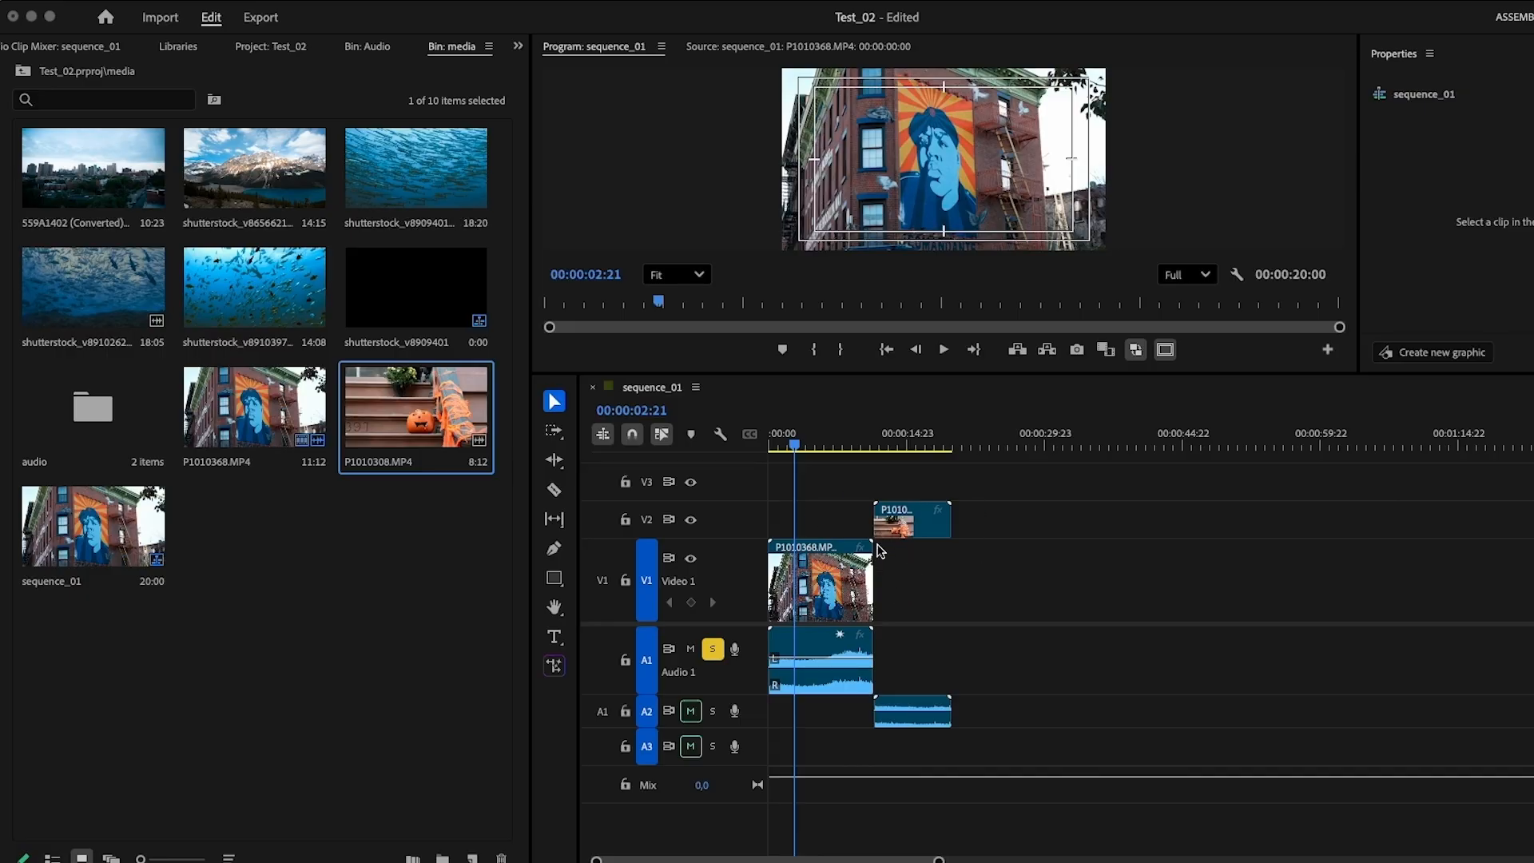
# Step: Zoom the timeline in around the playhead to frame level to examine the P1010368.MP4 clip
pyautogui.click(828, 527)
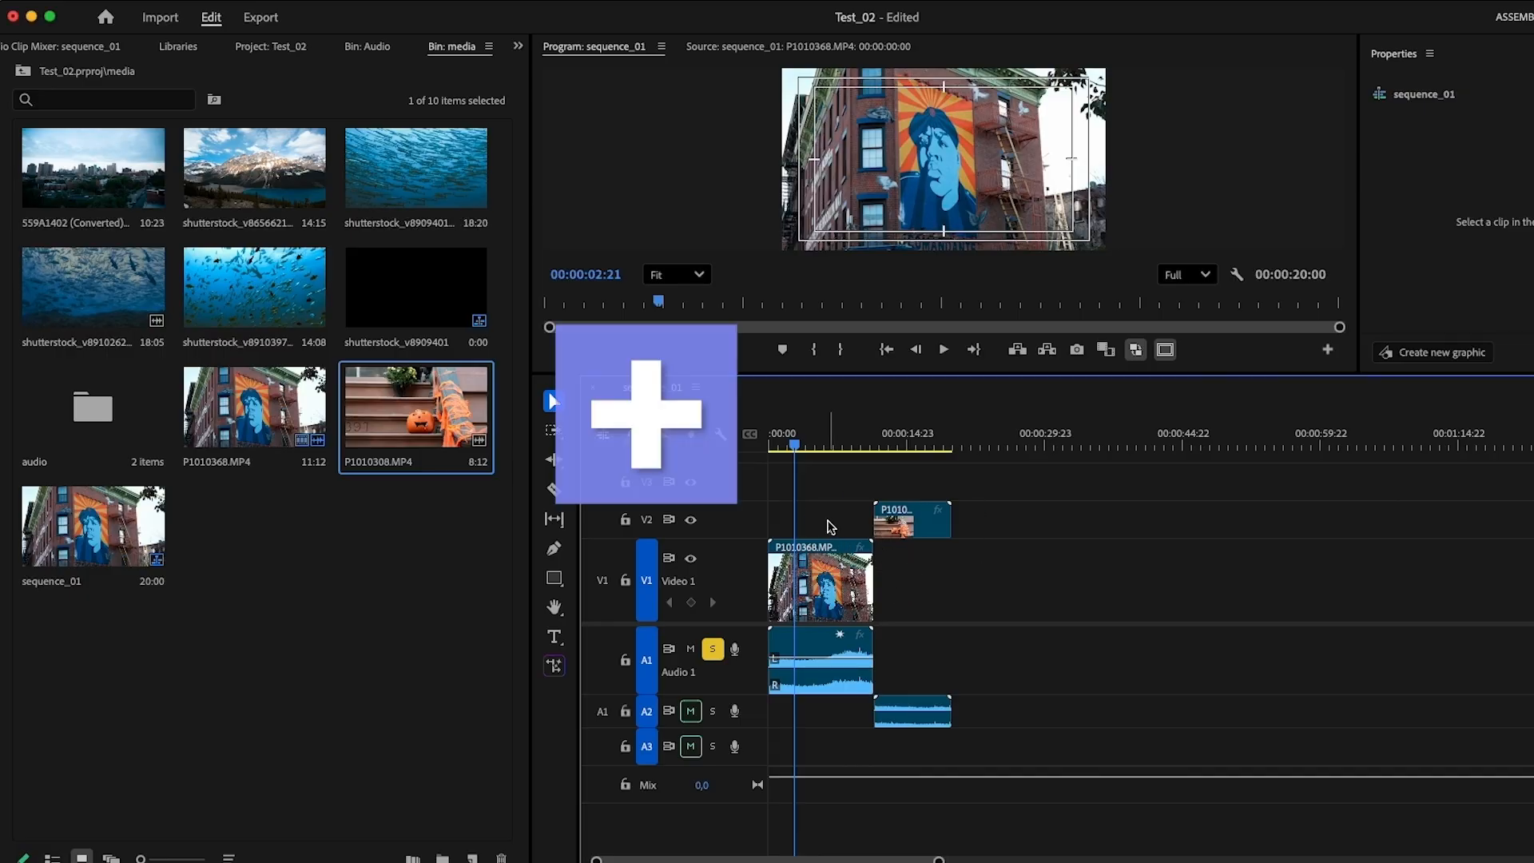
pyautogui.press('=')
pyautogui.press('=')
pyautogui.press('=')
pyautogui.press('=')
pyautogui.press('=')
pyautogui.press('=')
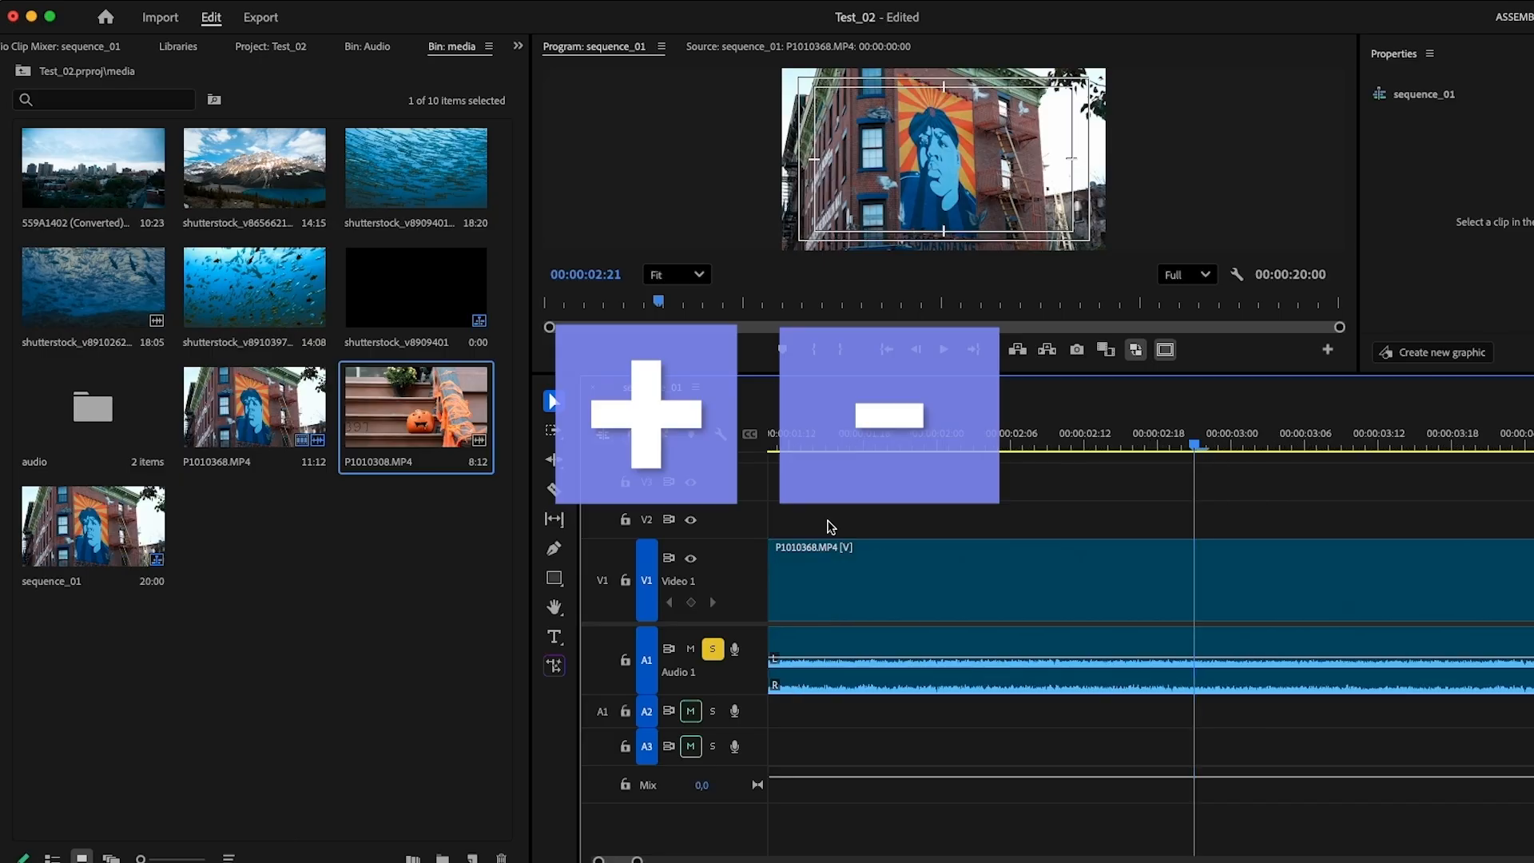
pyautogui.press('=')
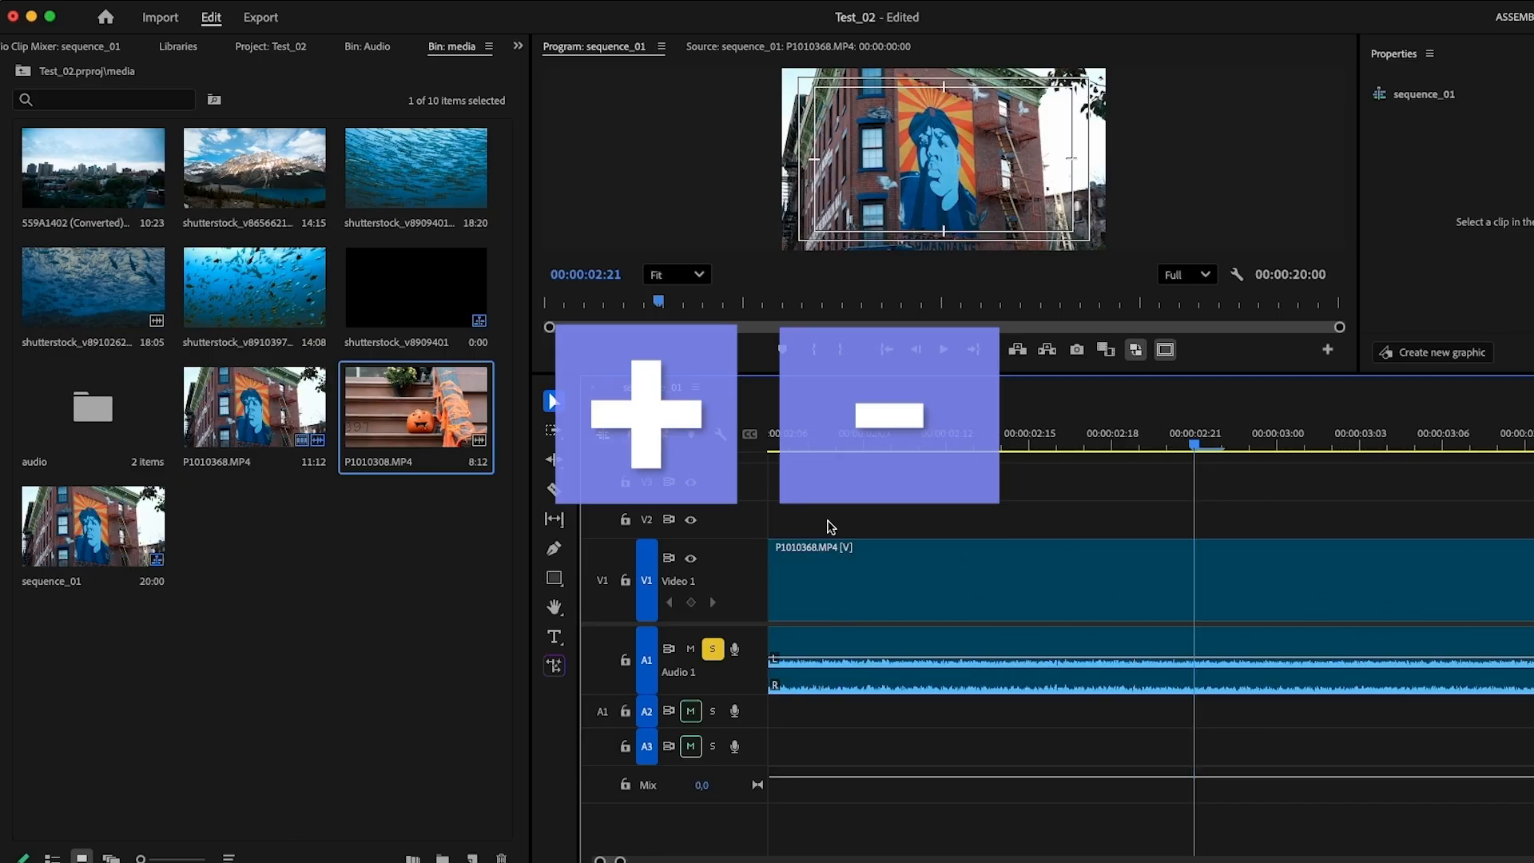
# Step: Zoom the timeline back out to view both clips of the sequence together
pyautogui.press('-')
pyautogui.press('-')
pyautogui.press('-')
pyautogui.press('-')
pyautogui.press('-')
pyautogui.press('-')
pyautogui.press('-')
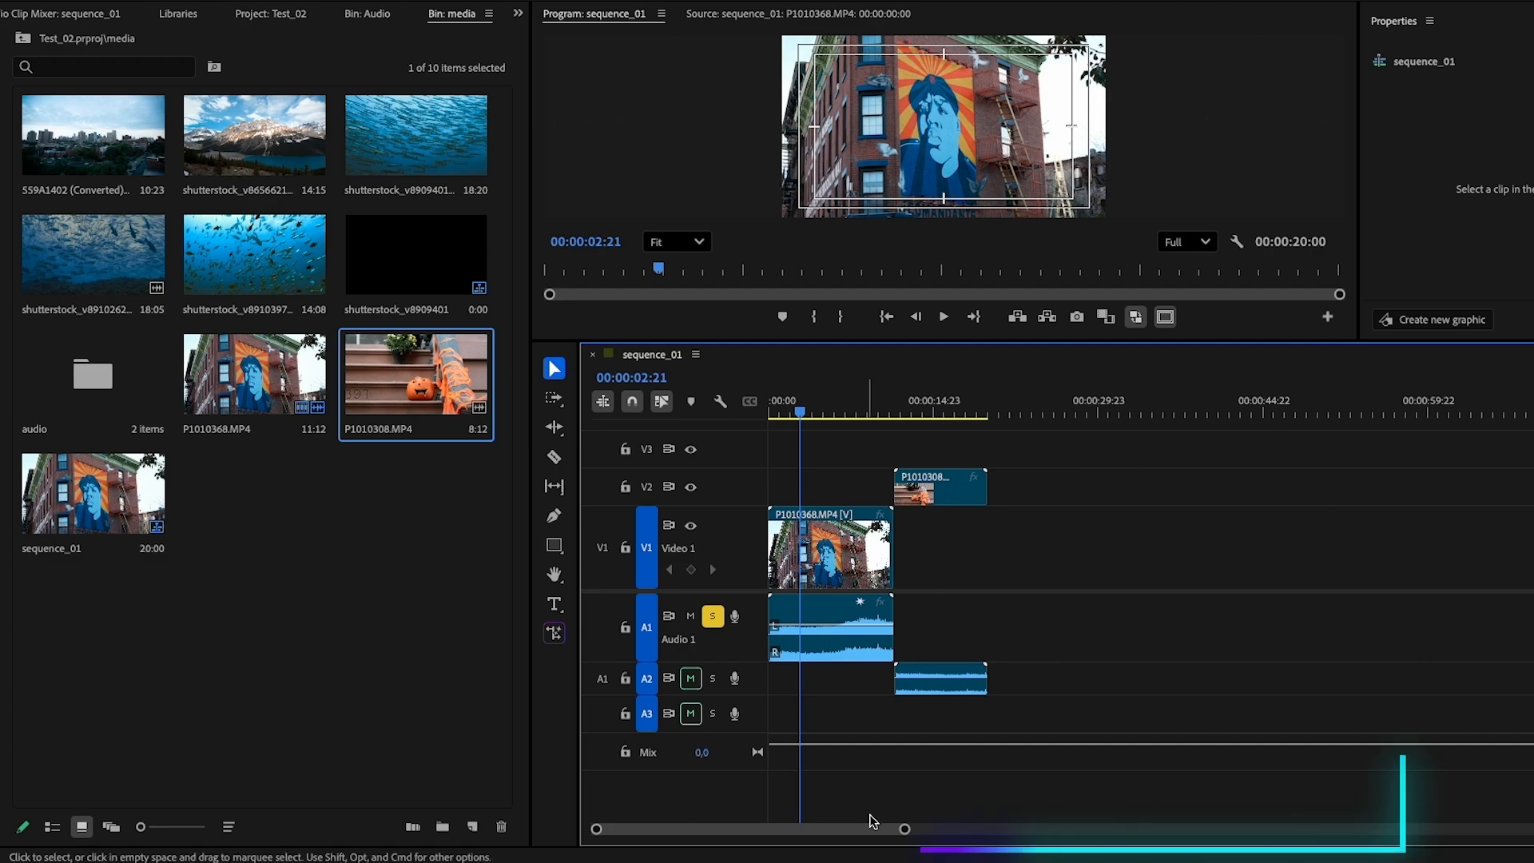
pyautogui.moveTo(905, 830)
pyautogui.mouseDown()
pyautogui.moveTo(1345, 831)
pyautogui.moveTo(654, 846)
pyautogui.moveTo(910, 834)
pyautogui.mouseUp()
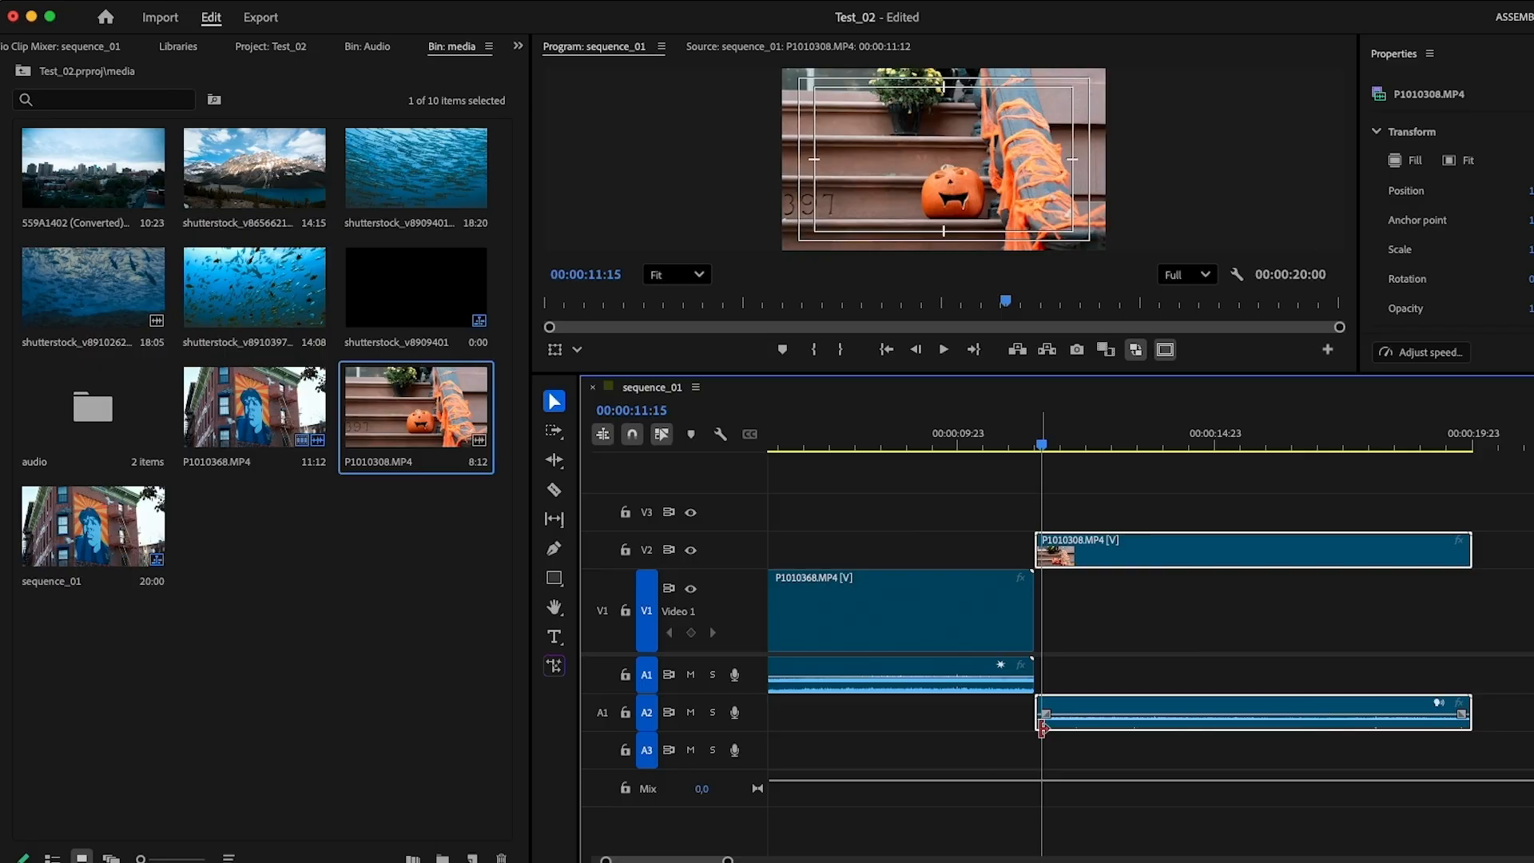
# Step: Increase the height of audio tracks A1 and A2, and move the playhead to 00:00:11:16 near the start of P1010308.MP4
pyautogui.moveTo(726, 859); pyautogui.dragTo(645, 859)
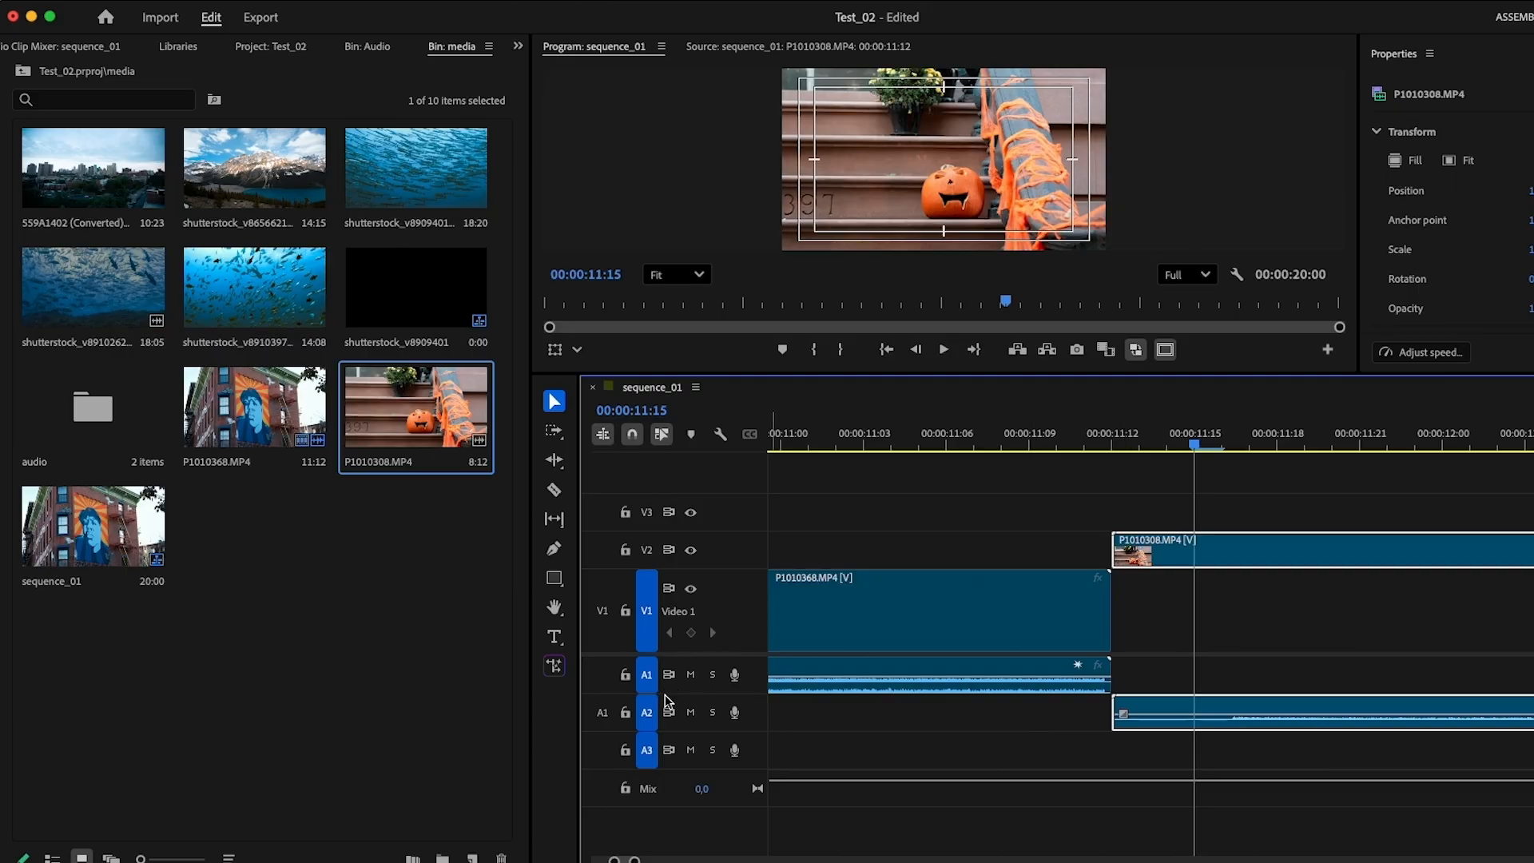
pyautogui.moveTo(669, 693); pyautogui.dragTo(670, 748)
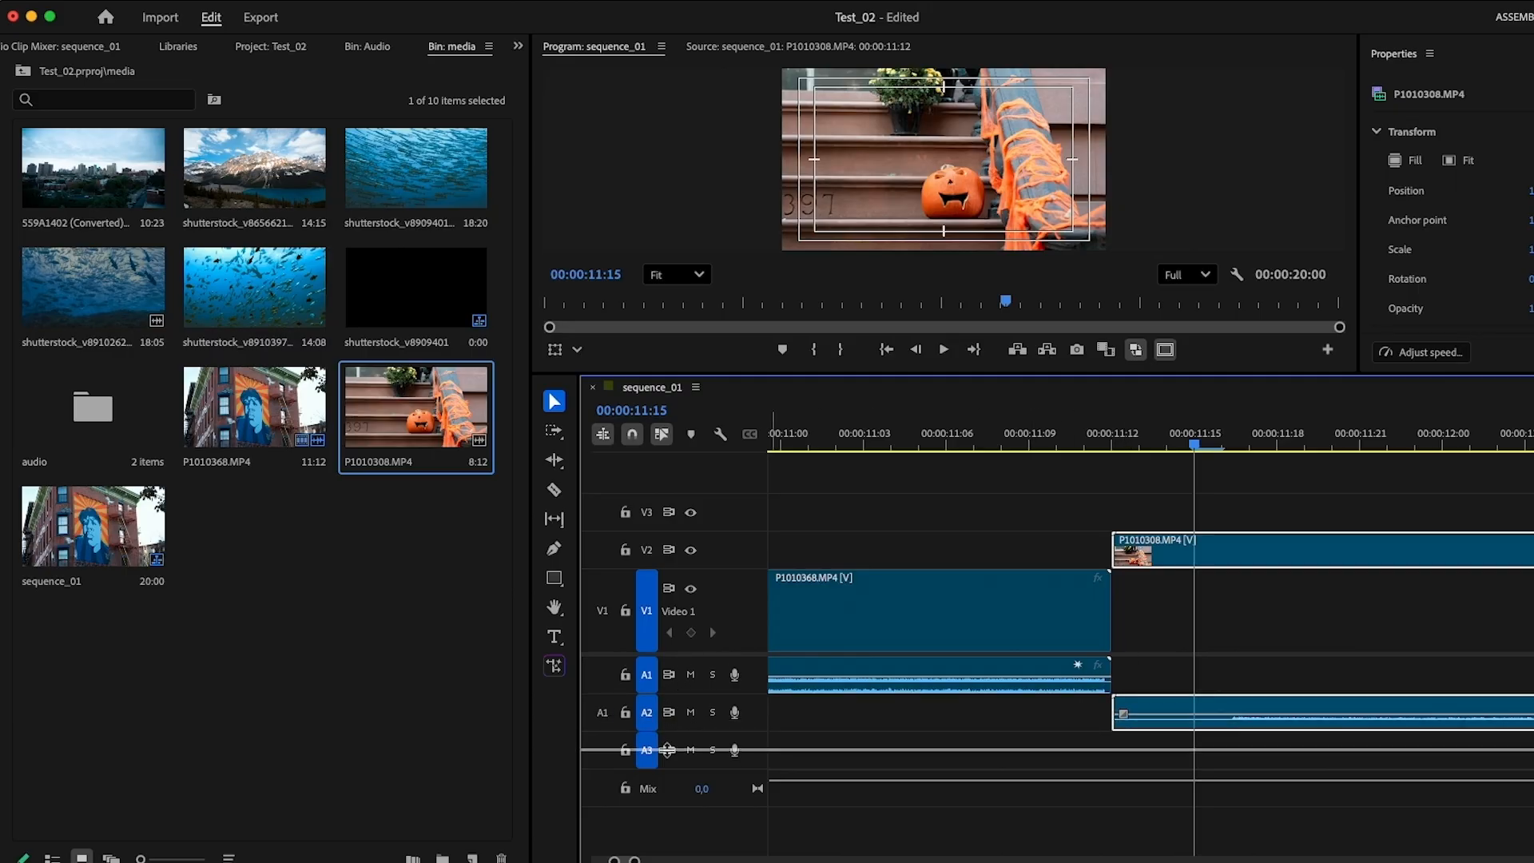
pyautogui.scroll(-1, 820, 744)
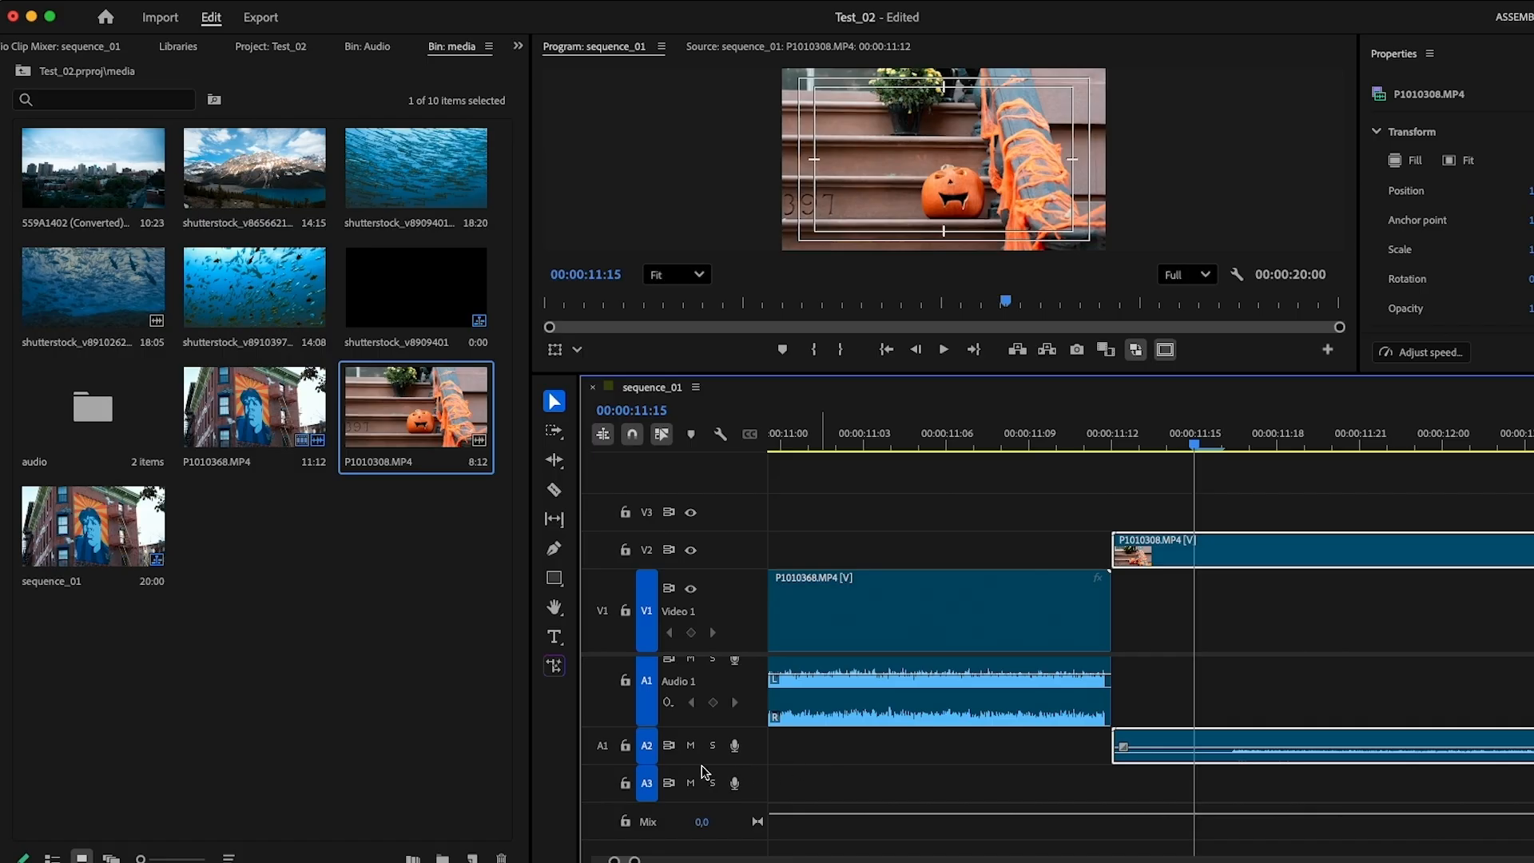
pyautogui.moveTo(703, 764); pyautogui.dragTo(702, 814)
pyautogui.moveTo(1198, 450)
pyautogui.mouseDown()
pyautogui.moveTo(1169, 450)
pyautogui.moveTo(1206, 451)
pyautogui.moveTo(1179, 463)
pyautogui.mouseUp()
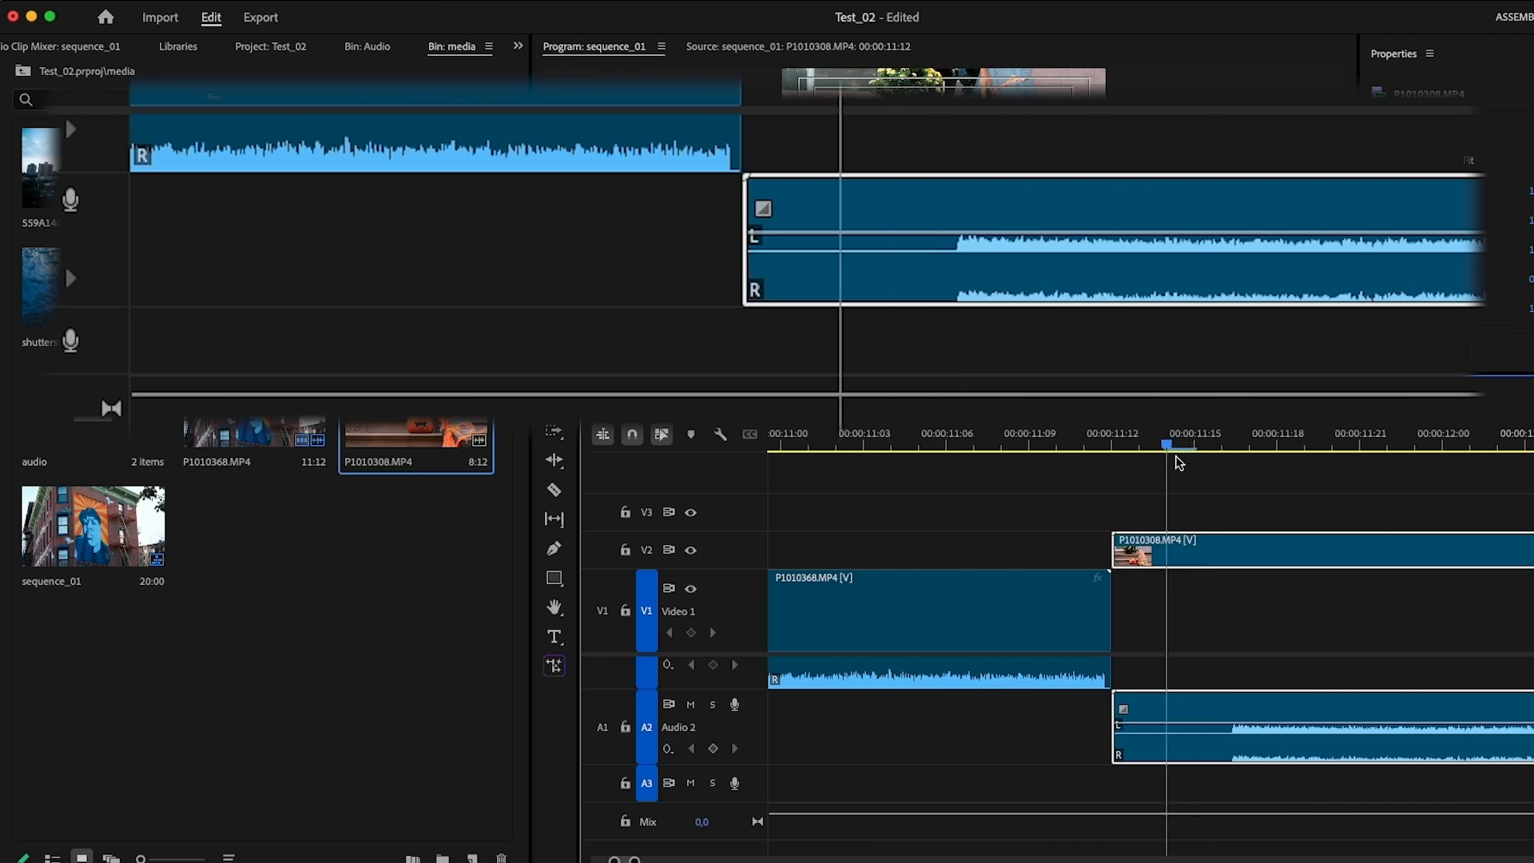
pyautogui.moveTo(1177, 462); pyautogui.dragTo(1222, 459)
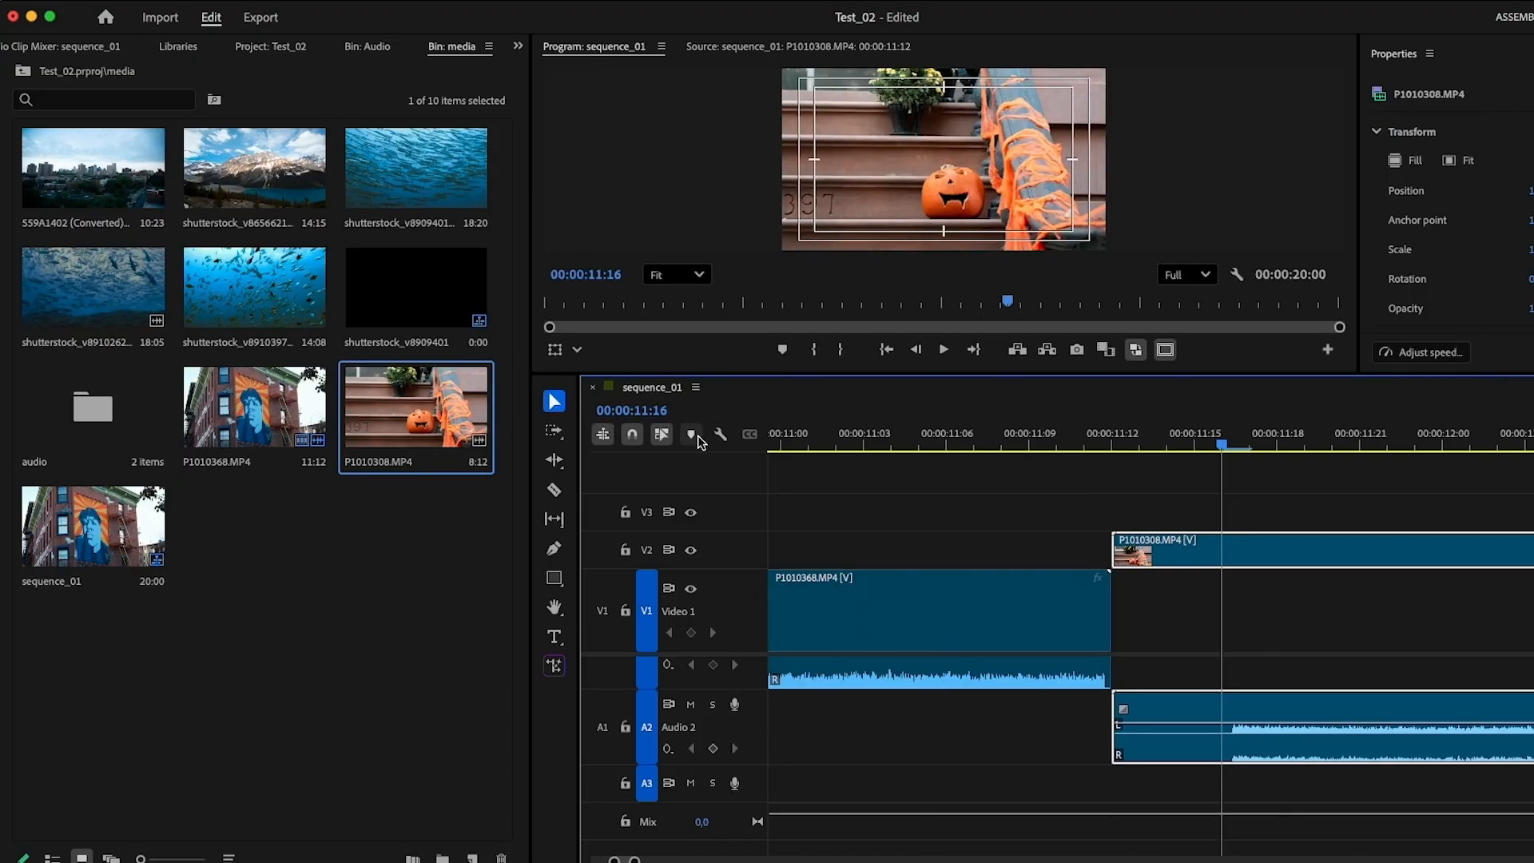
# Step: Turn the timeline's Show Audio Waveform display option off and back on
pyautogui.click(719, 435)
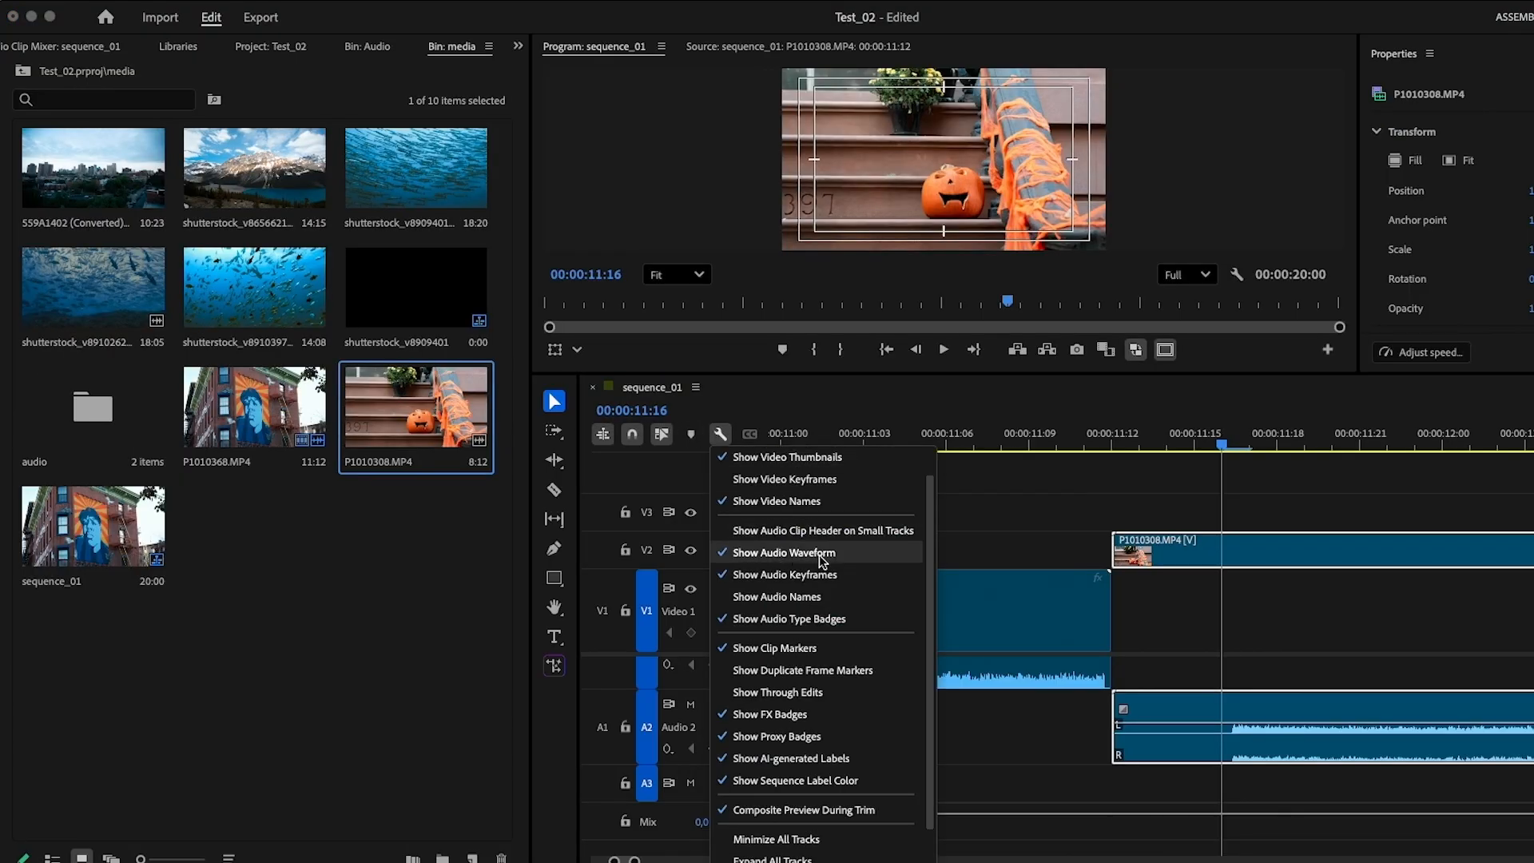
pyautogui.click(800, 554)
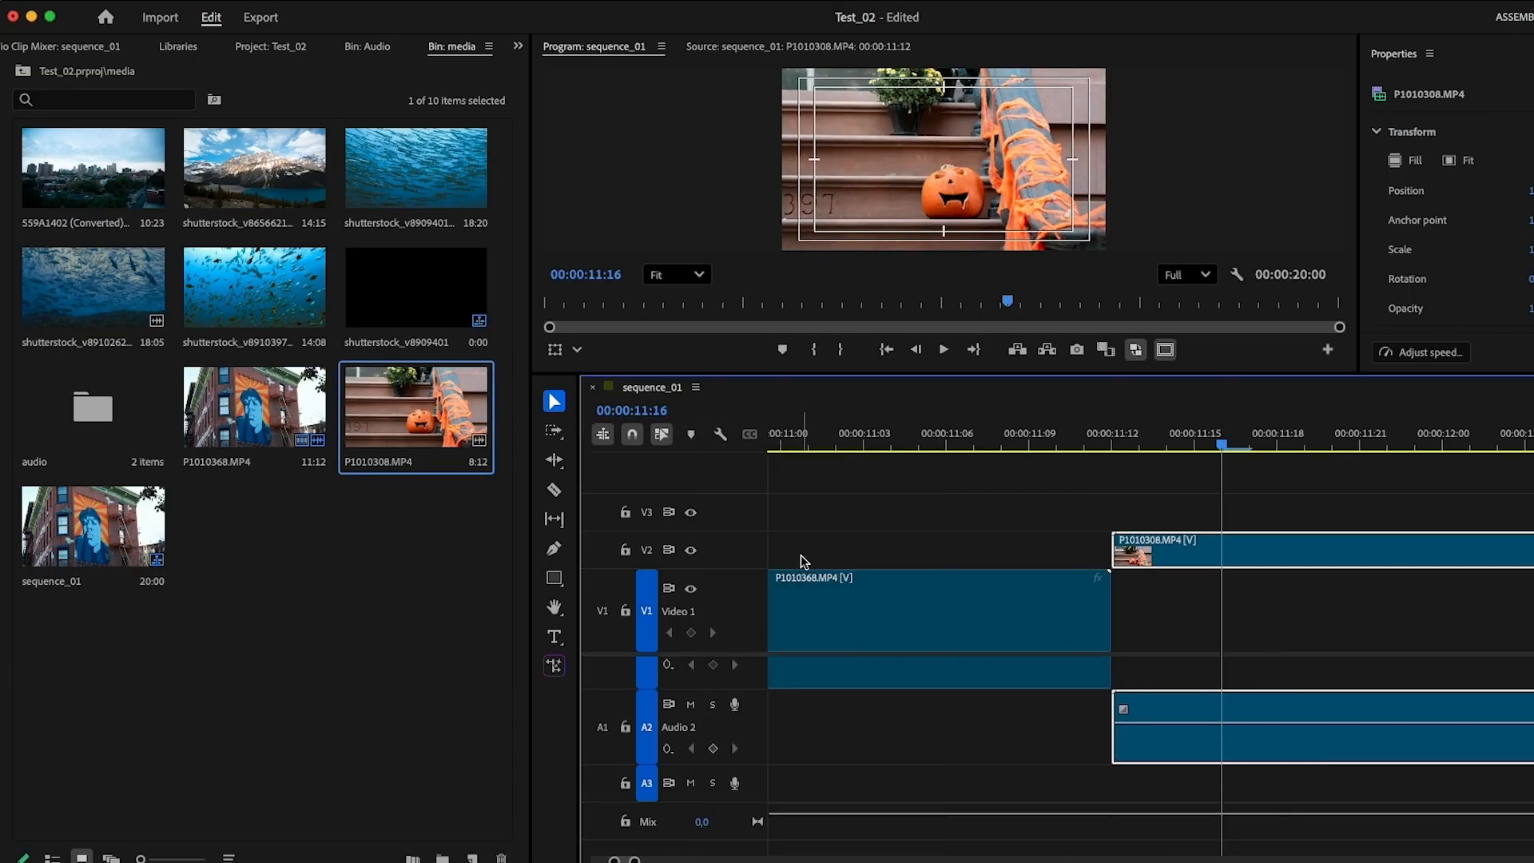
pyautogui.click(721, 436)
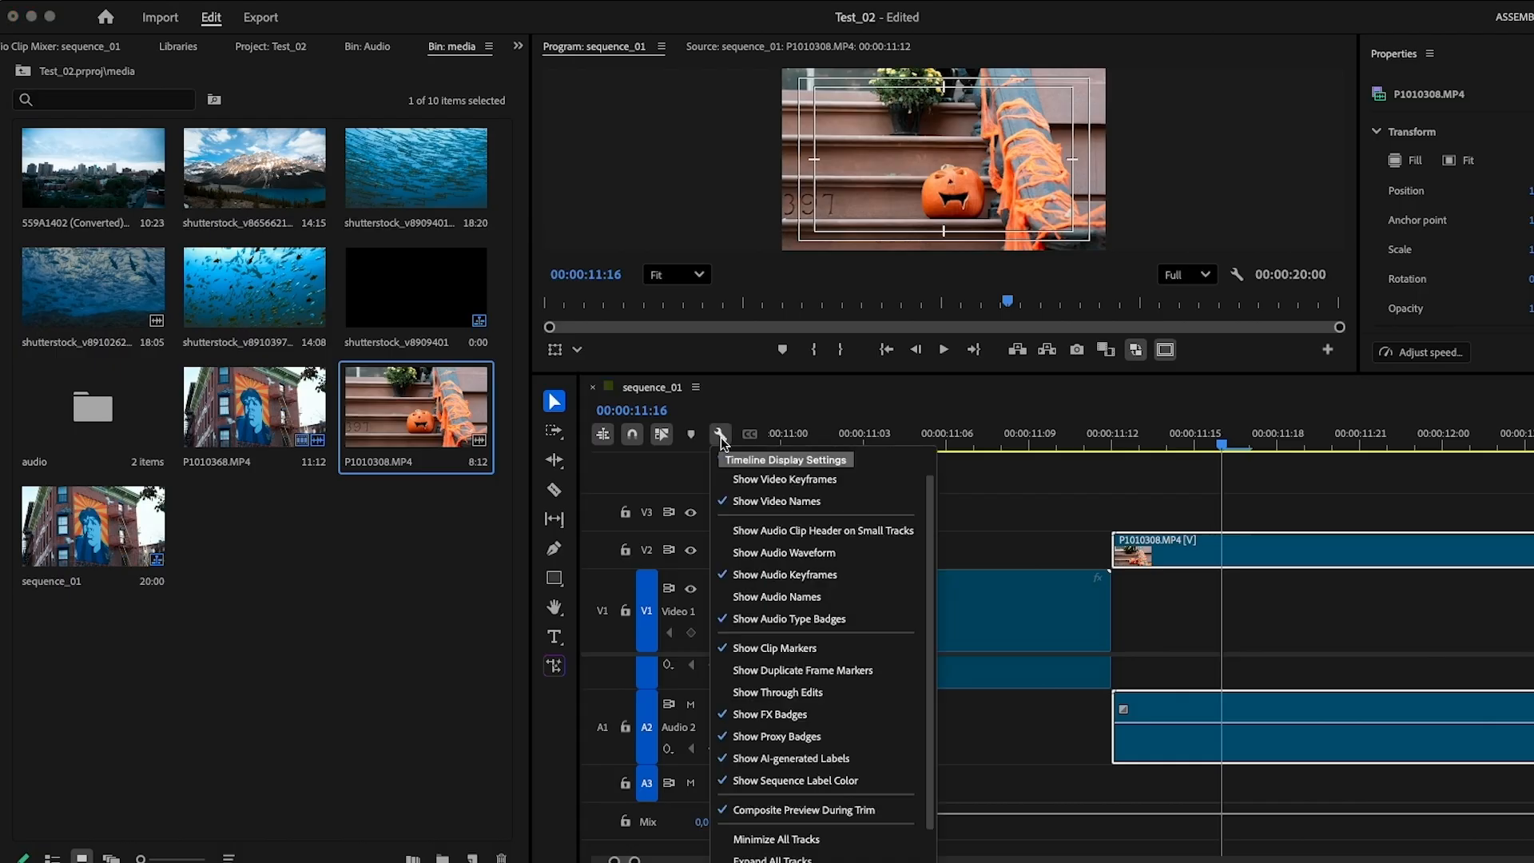
pyautogui.click(788, 562)
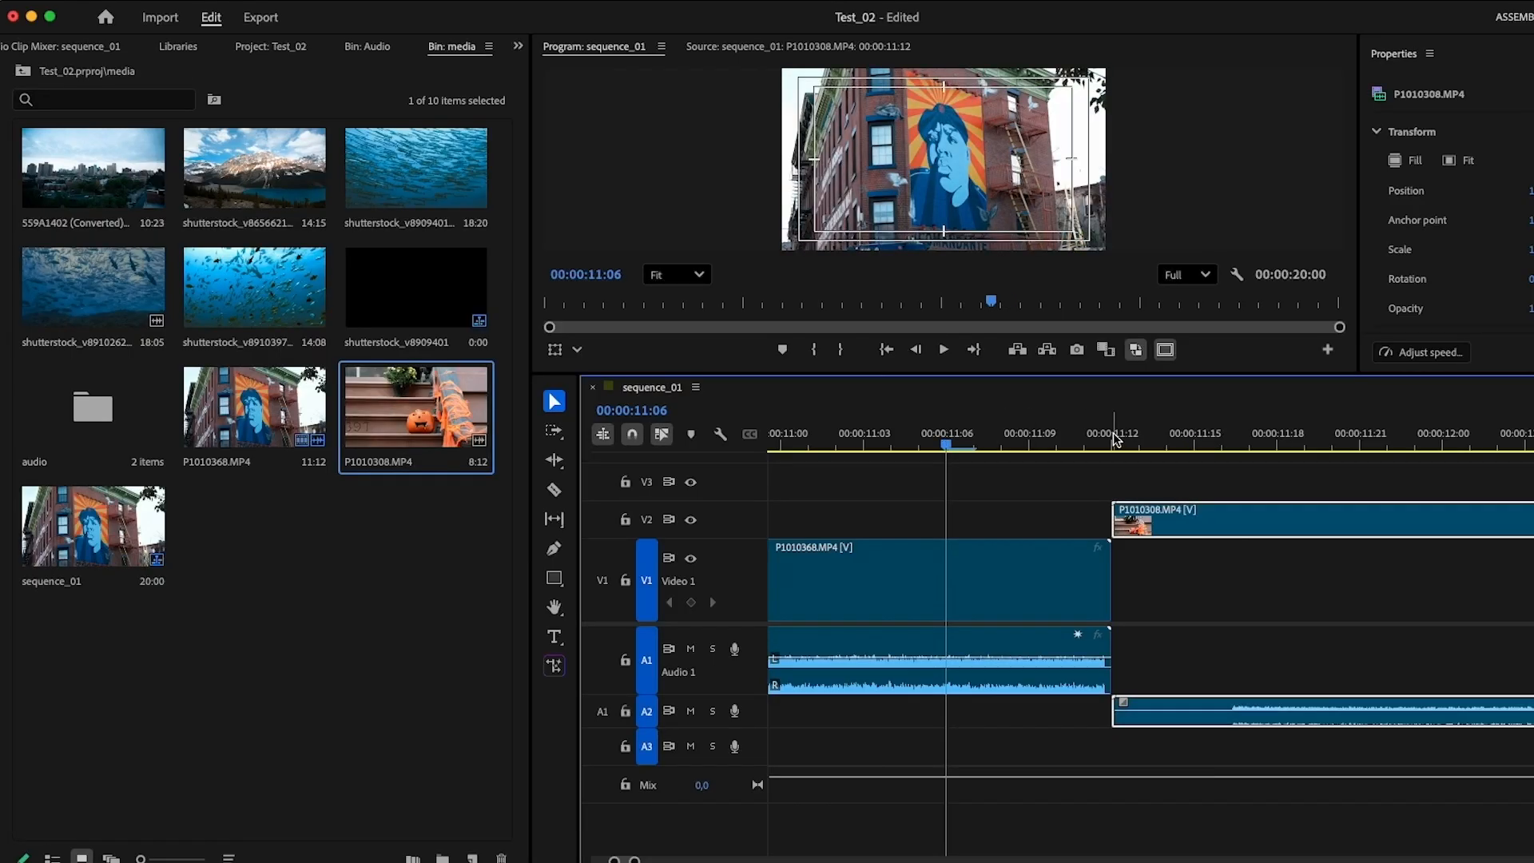
# Step: Move the playhead to 00:00:11:14 and fit the whole sequence in the timeline view
pyautogui.click(1165, 438)
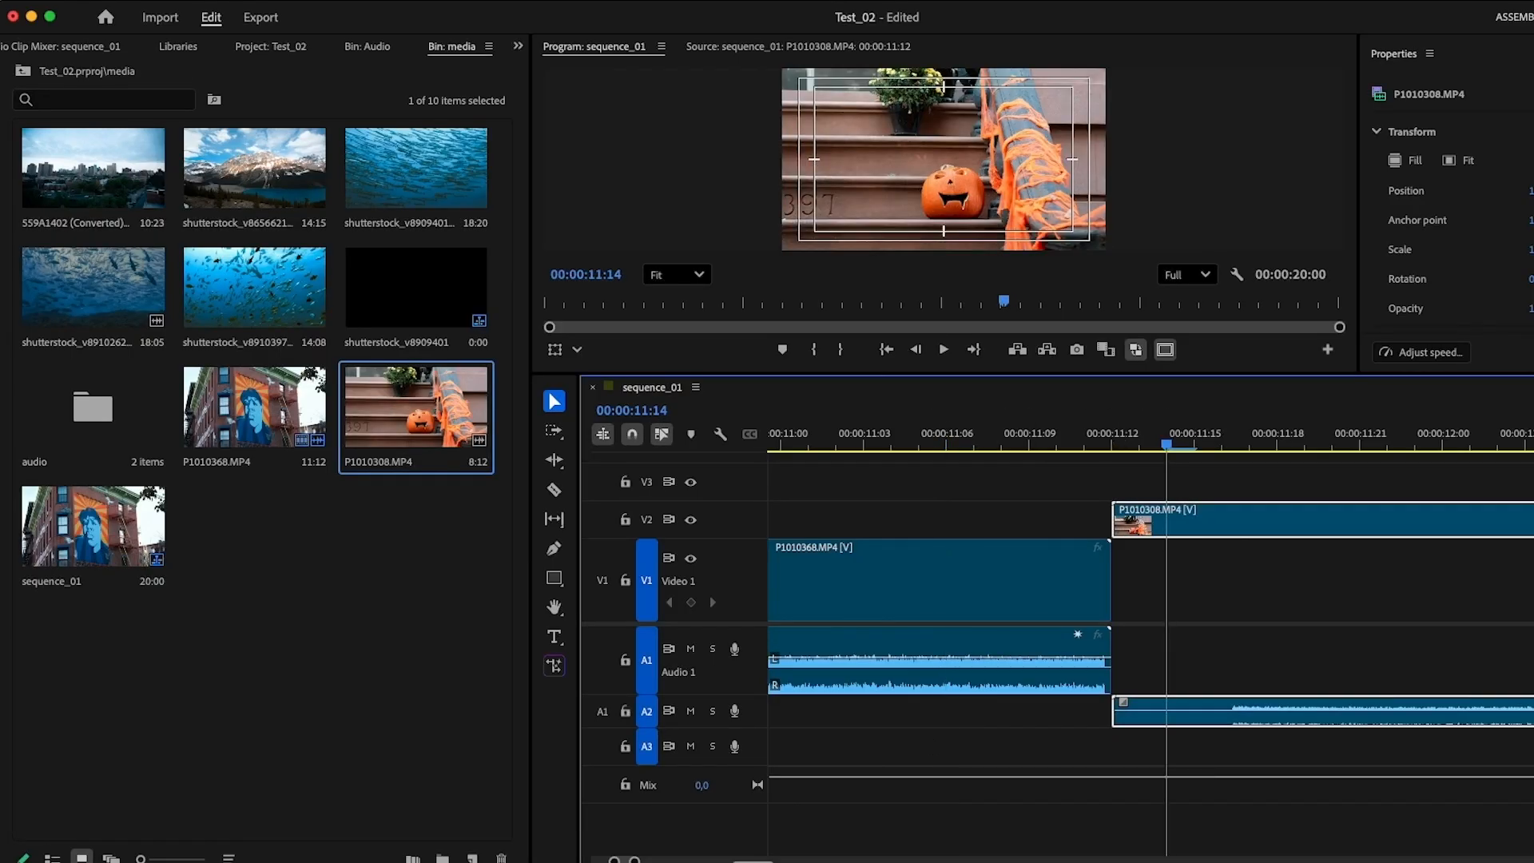
pyautogui.press('\\')
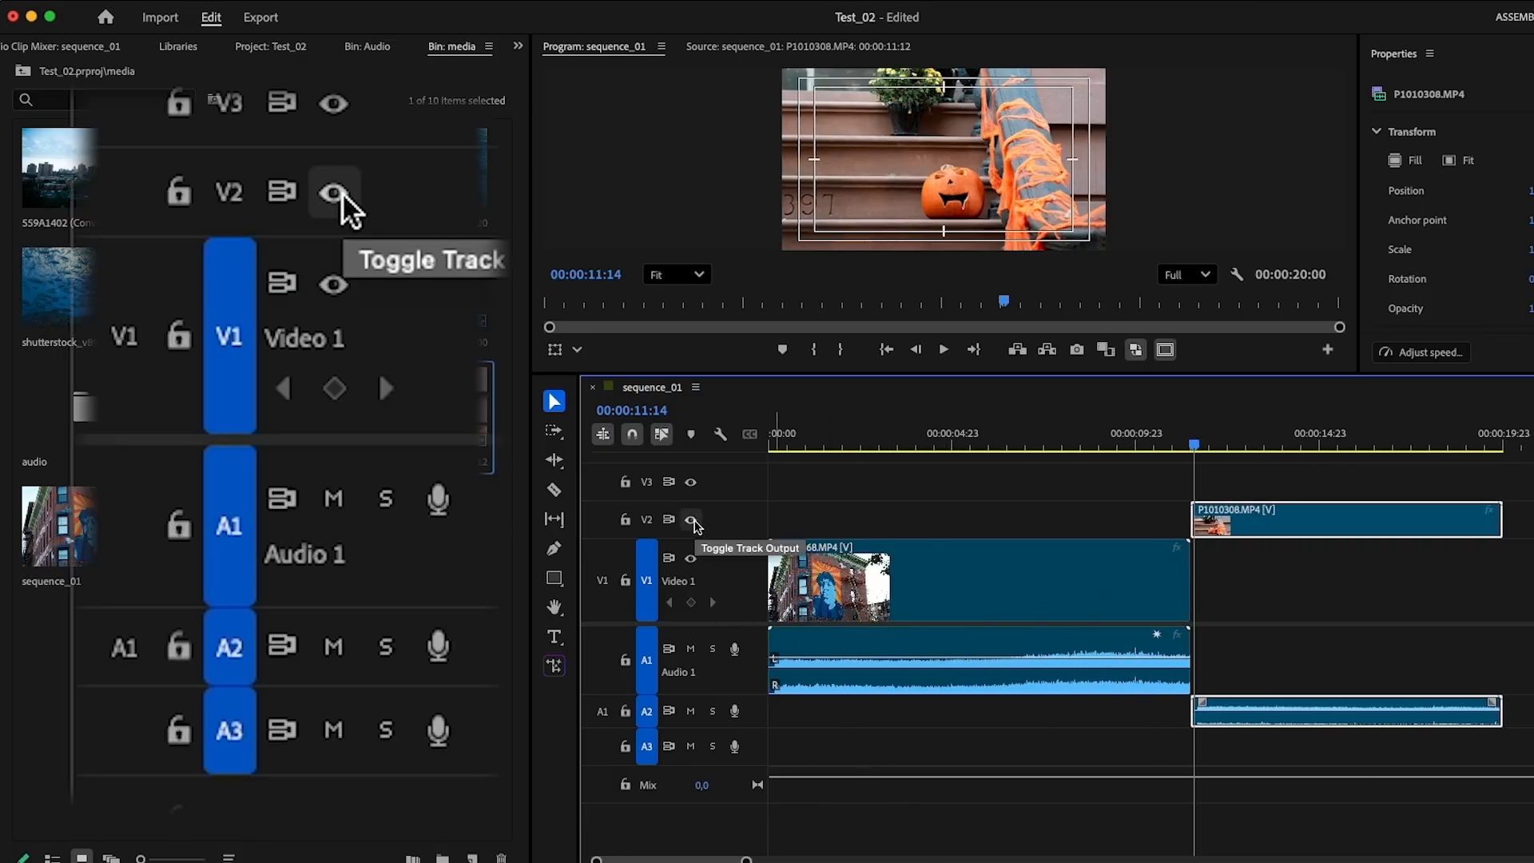
# Step: Toggle the output of video track V2 off and on repeatedly, ending with the track visible
pyautogui.click(691, 520)
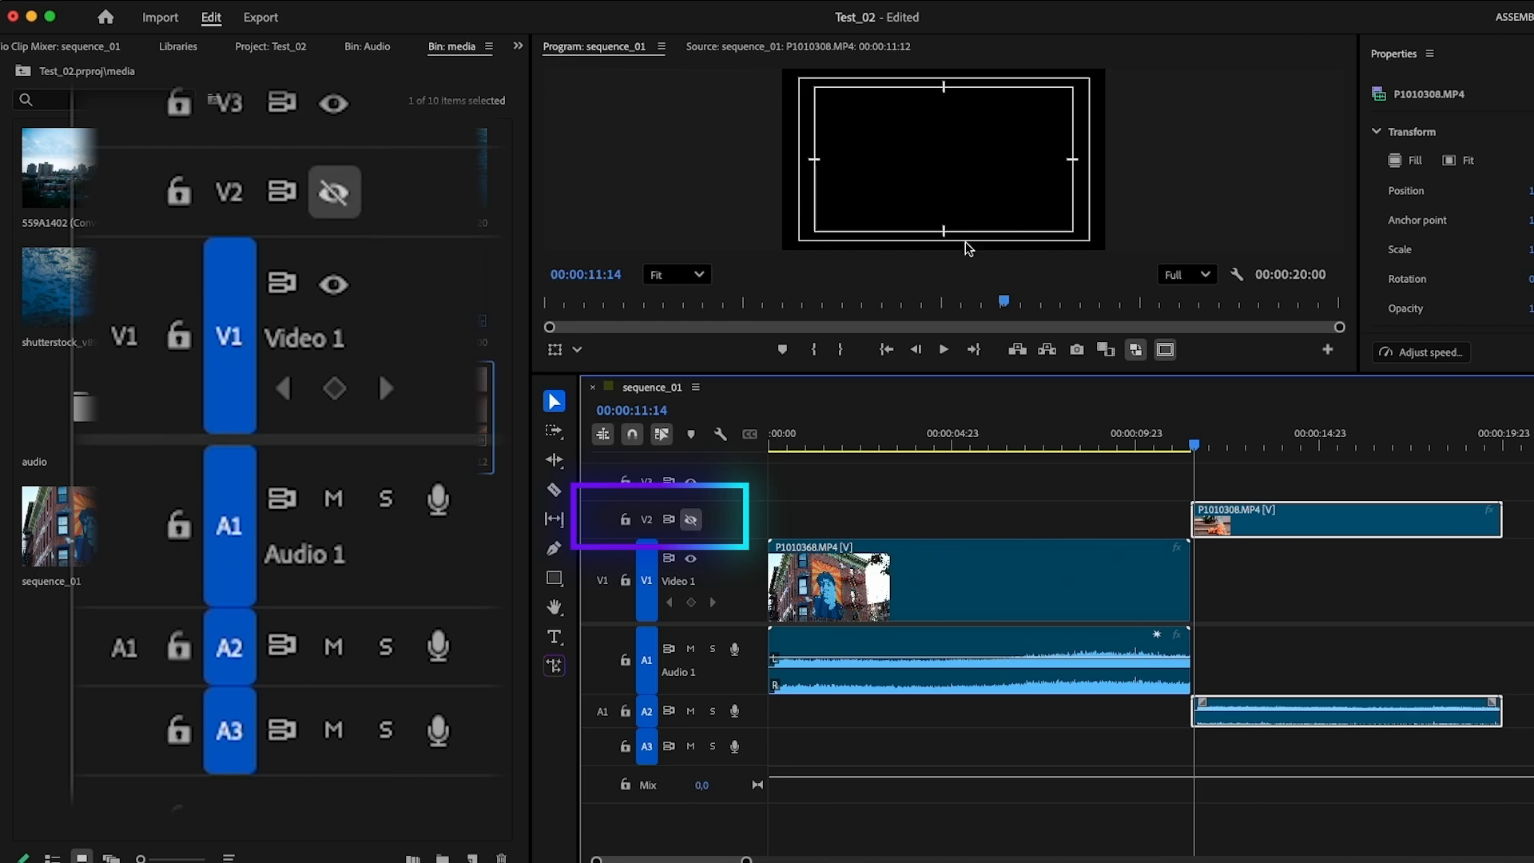
pyautogui.click(691, 520)
pyautogui.click(691, 520)
pyautogui.click(691, 520)
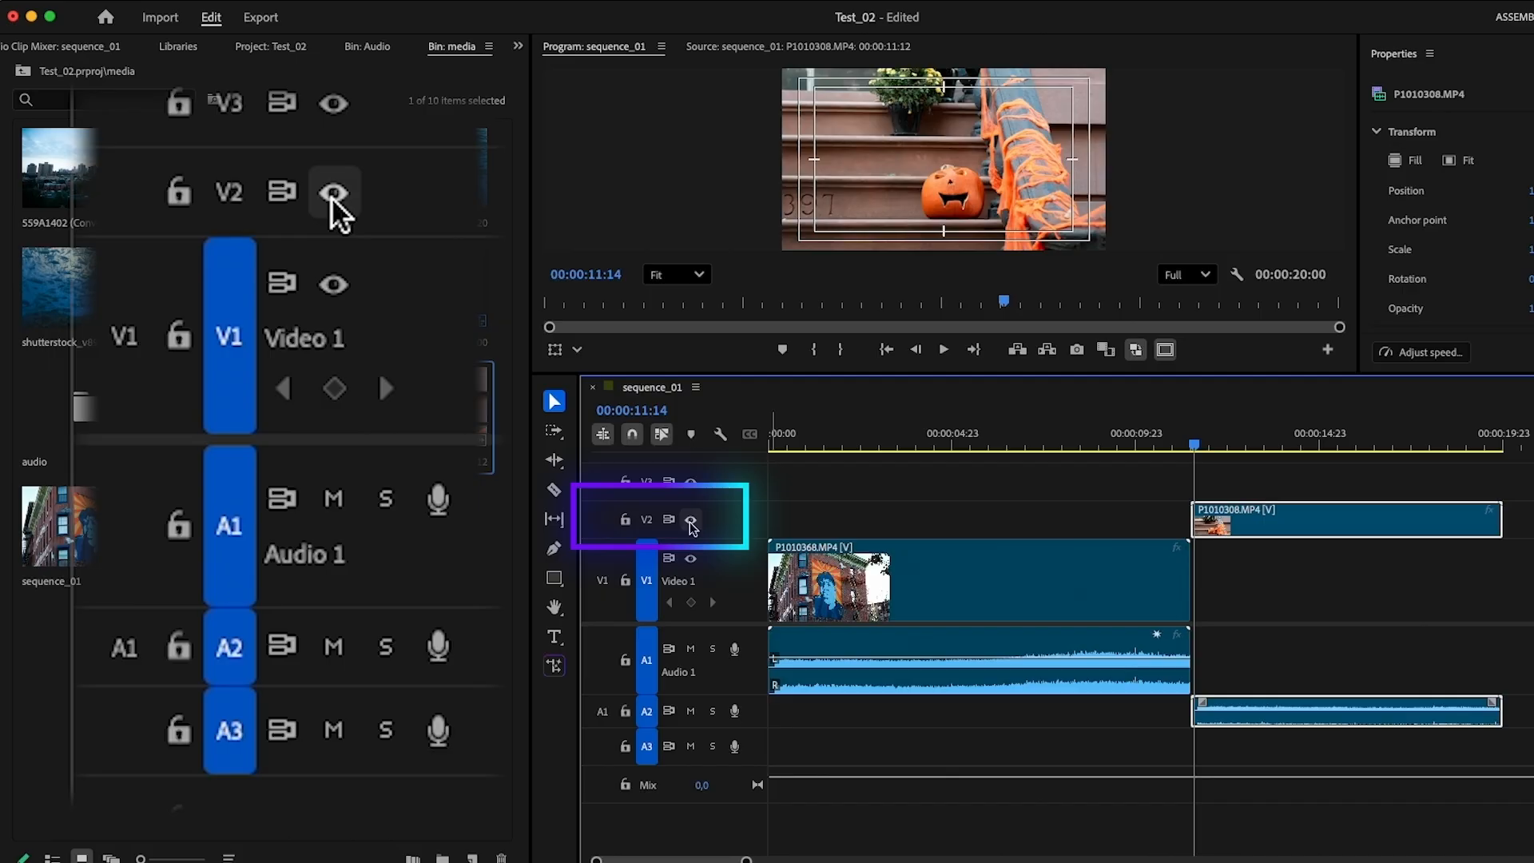
# Step: Mute and unmute audio track A1, and solo that track
pyautogui.click(692, 651)
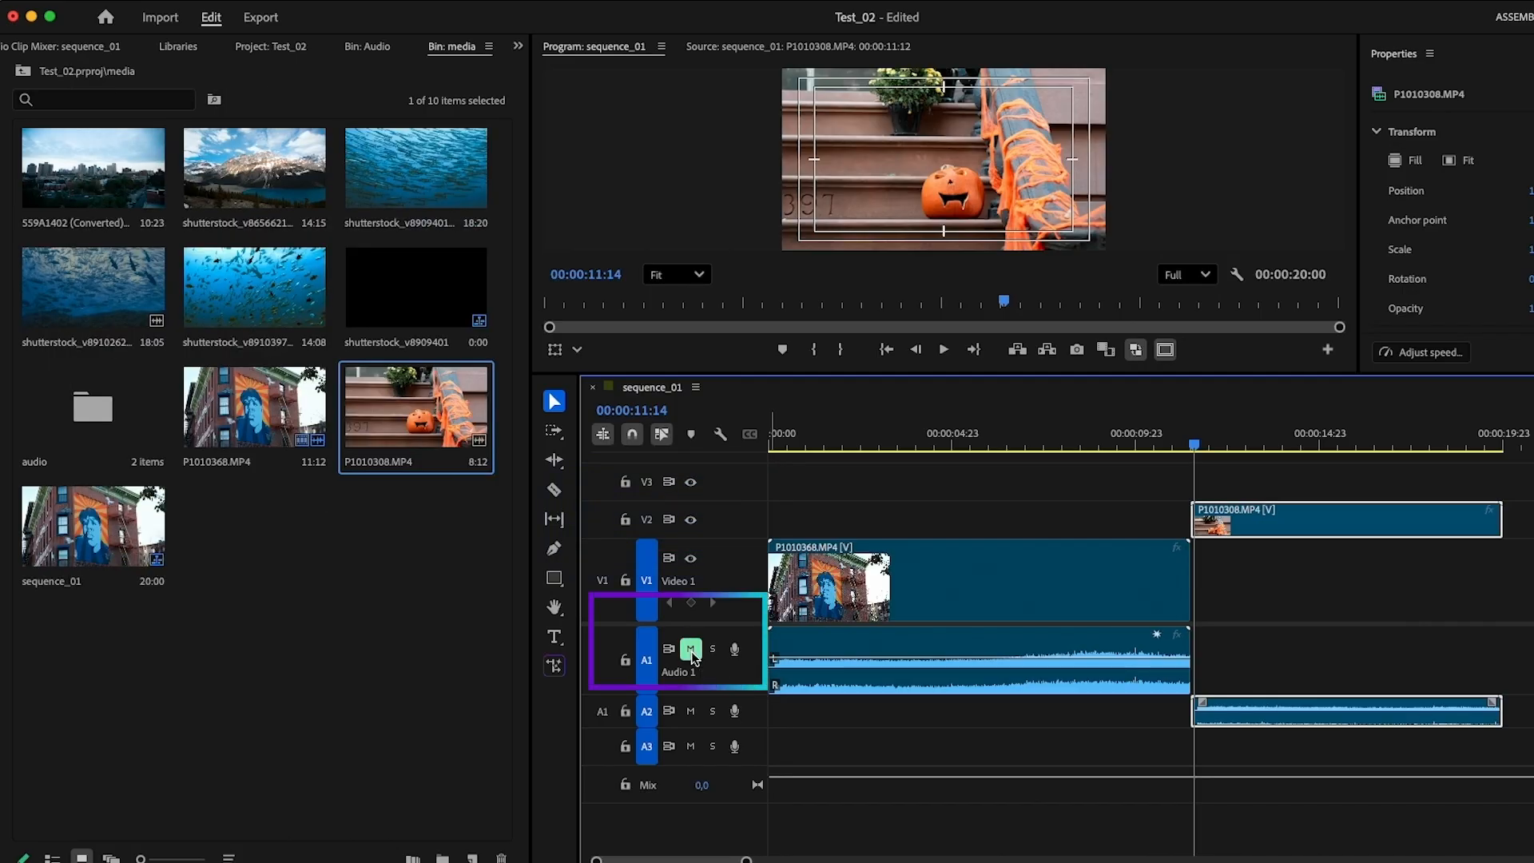
pyautogui.click(692, 650)
pyautogui.click(712, 650)
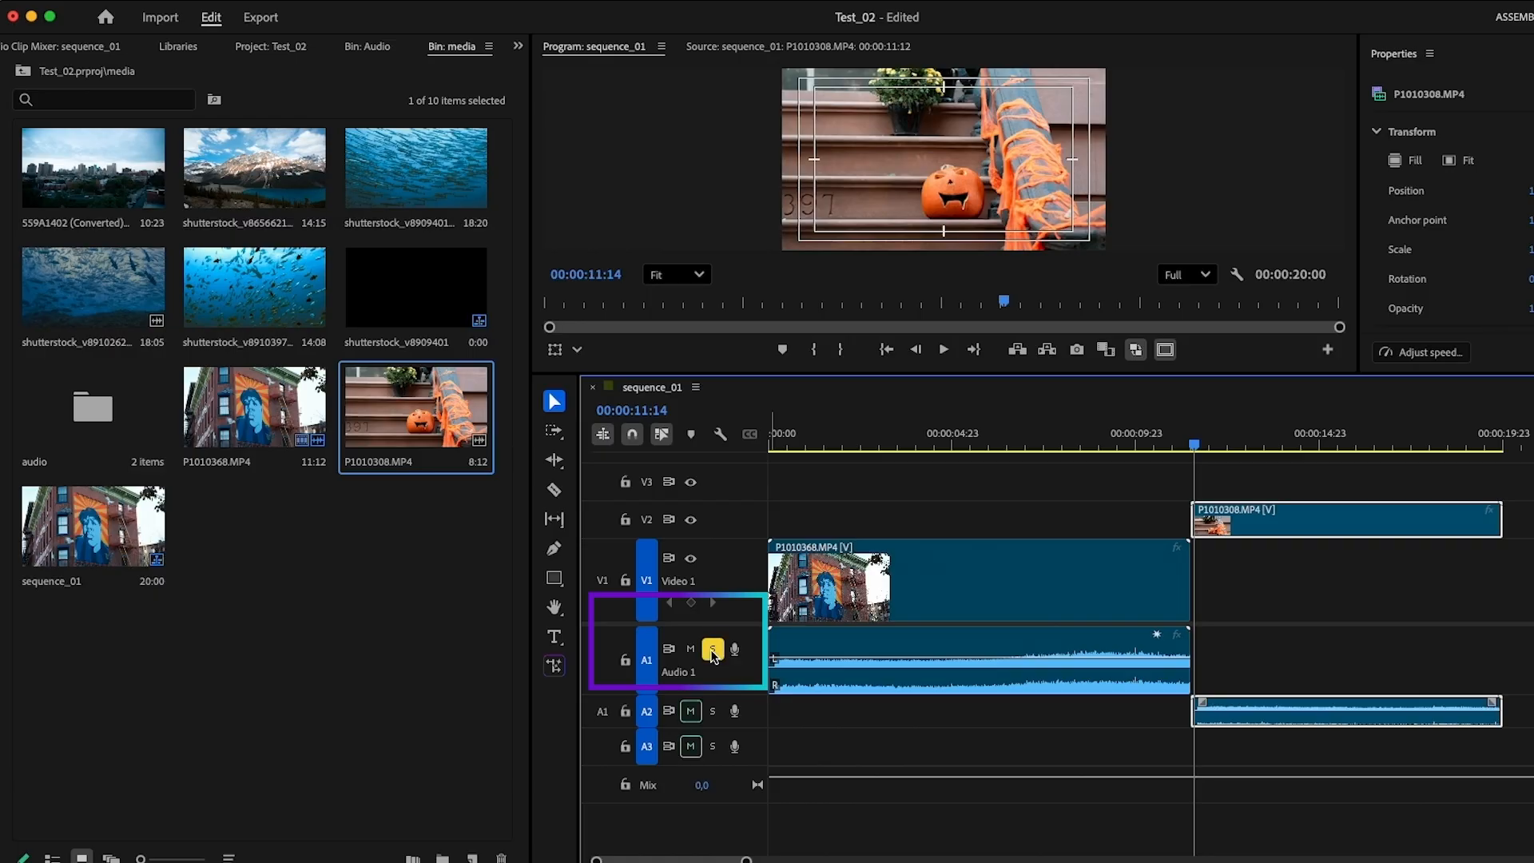